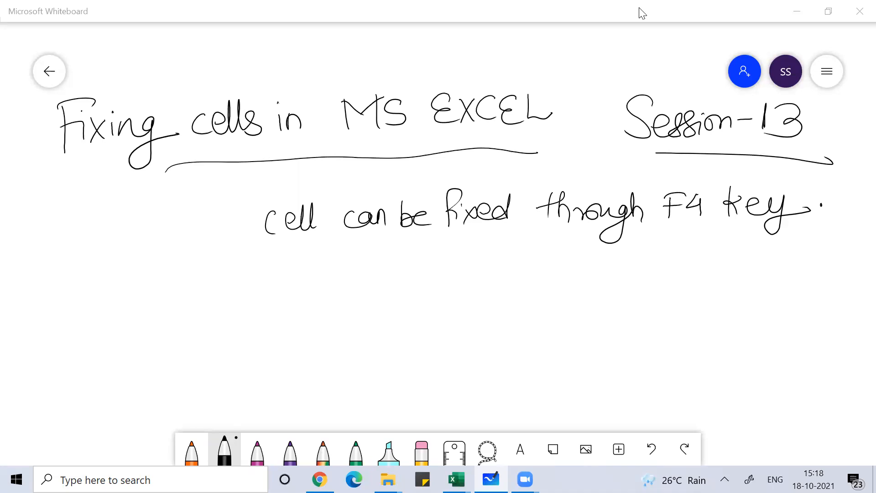
Switch from the whiteboard to the Book1 workbook in Excel
{"action": "key", "text": "alt+Tab"}
{"action": "key", "text": "alt+Tab"}
{"action": "key", "text": "alt+Tab"}
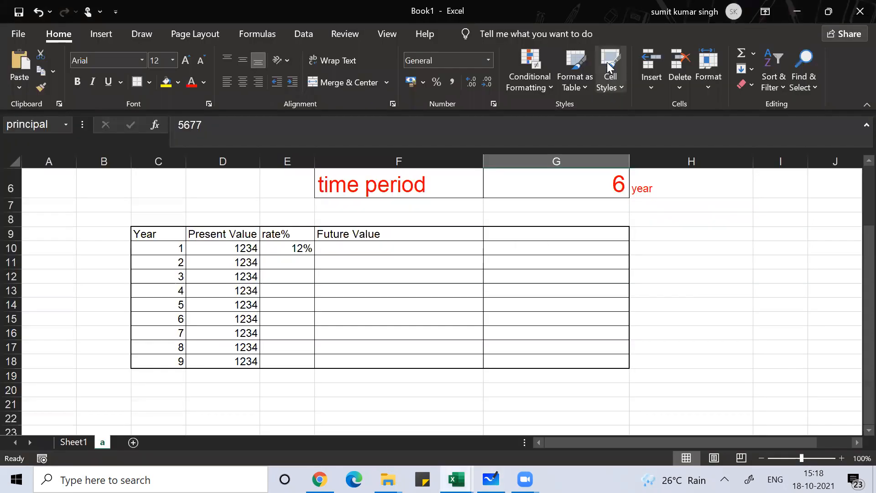
Examine the formula behind the Future Value result in cell G3 and the cells it refers to
{"action": "key", "text": "Up"}
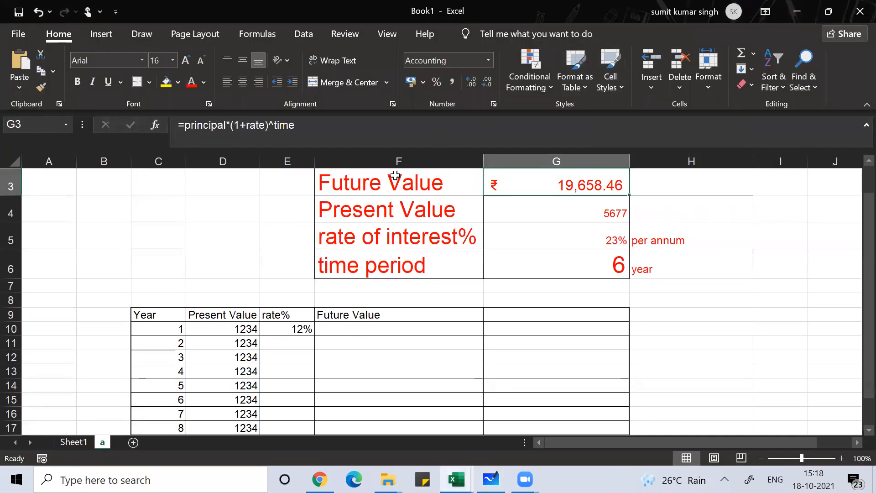
{"action": "left_click", "coordinate": [240, 326]}
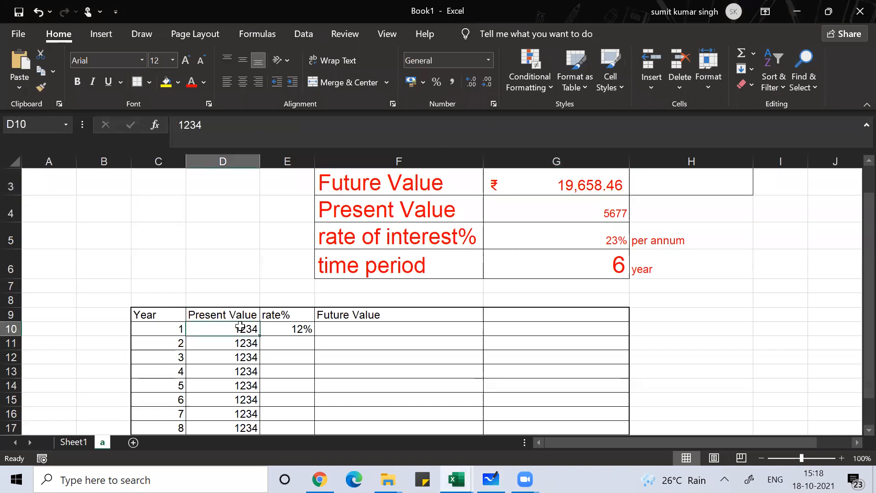
{"action": "key", "text": "Right"}
{"action": "key", "text": "Right"}
{"action": "key", "text": "Up"}
{"action": "key", "text": "Up"}
{"action": "key", "text": "Up"}
{"action": "key", "text": "Up"}
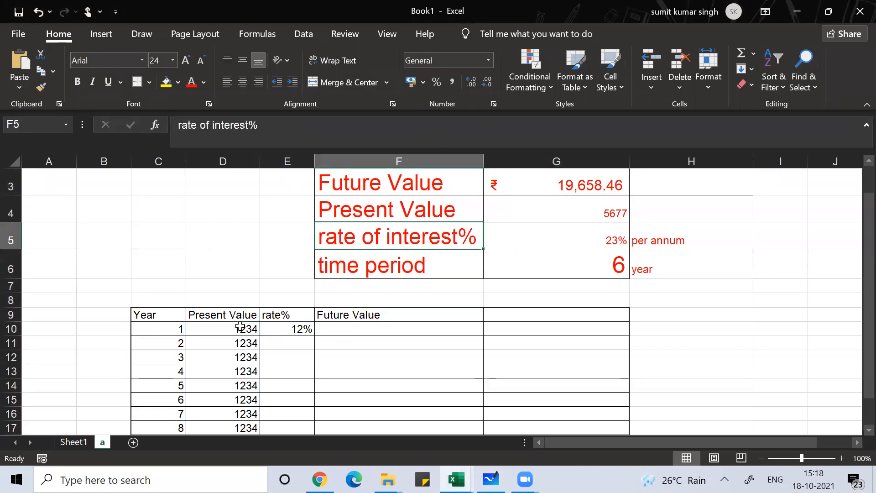
{"action": "key", "text": "Up"}
{"action": "key", "text": "Up"}
{"action": "key", "text": "Up"}
{"action": "key", "text": "Right"}
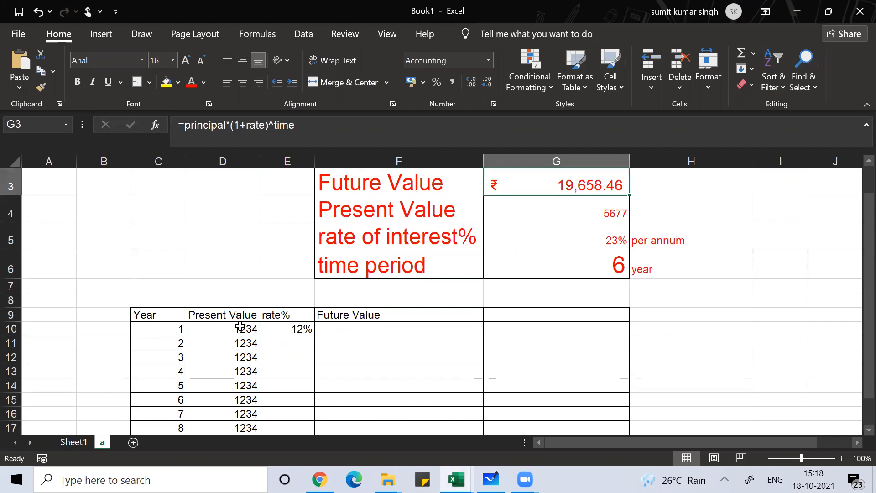
{"action": "key", "text": "F2"}
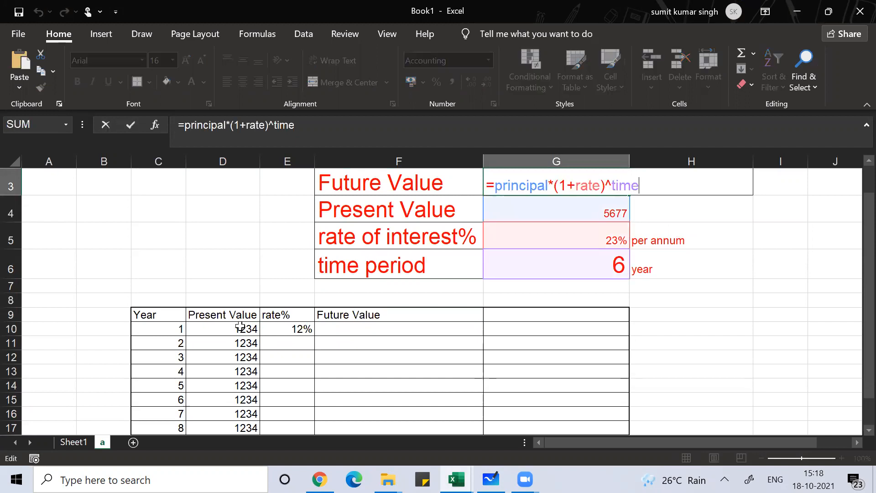
{"action": "key", "text": "Return"}
{"action": "key", "text": "Return"}
Increase the font size of the empty Future Value cell F10 to 18
{"action": "key", "text": "Return"}
{"action": "key", "text": "Return"}
{"action": "key", "text": "Return"}
{"action": "key", "text": "Return"}
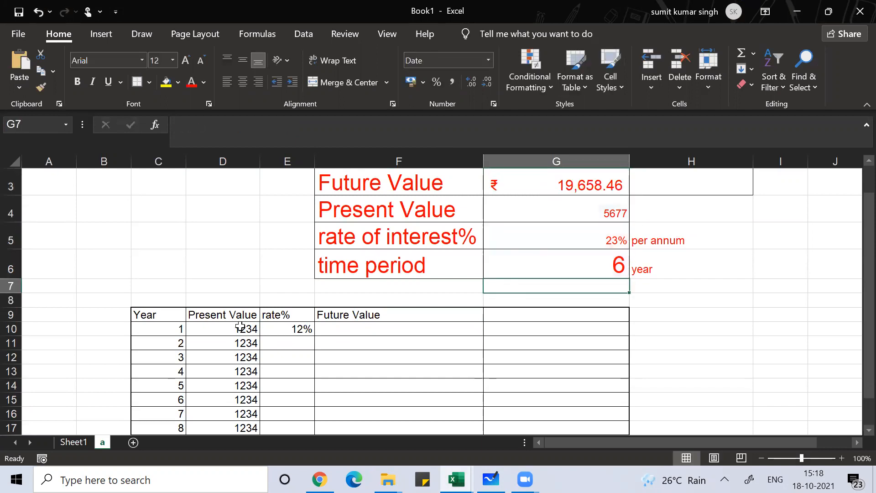
{"action": "key", "text": "Return"}
{"action": "key", "text": "Left"}
{"action": "key", "text": "Left"}
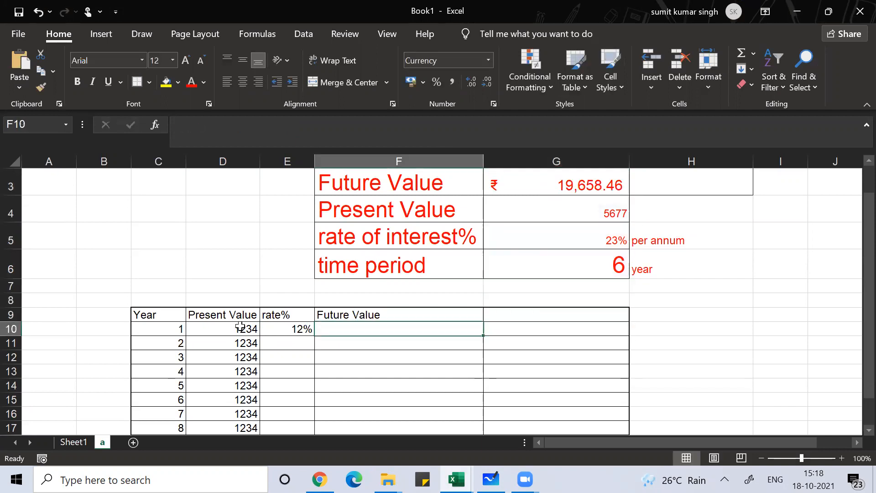
{"action": "key", "text": "Right"}
{"action": "left_click", "coordinate": [185, 59]}
{"action": "left_click", "coordinate": [186, 60]}
{"action": "left_click", "coordinate": [186, 60]}
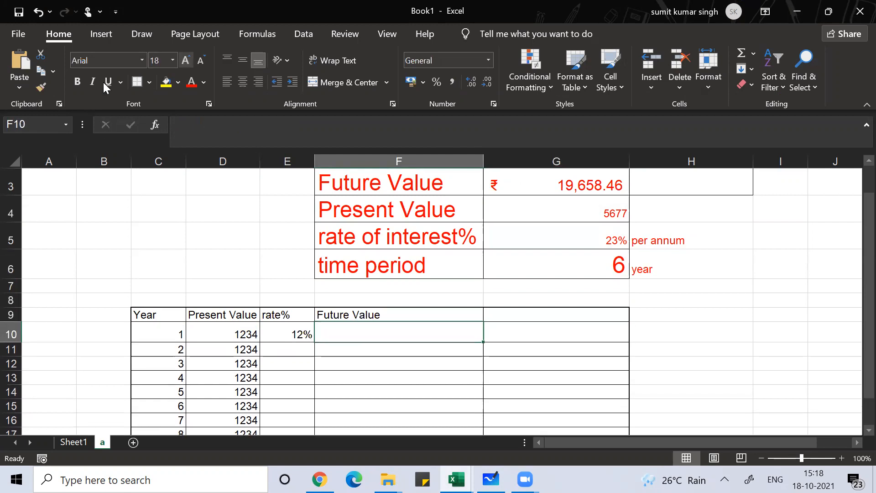
Start the Future Value formula in F10 as =D10*(1+E10)^, using the first year's present value and rate
{"action": "type", "text": "="}
{"action": "key", "text": "Left"}
{"action": "key", "text": "Left"}
{"action": "type", "text": "*"}
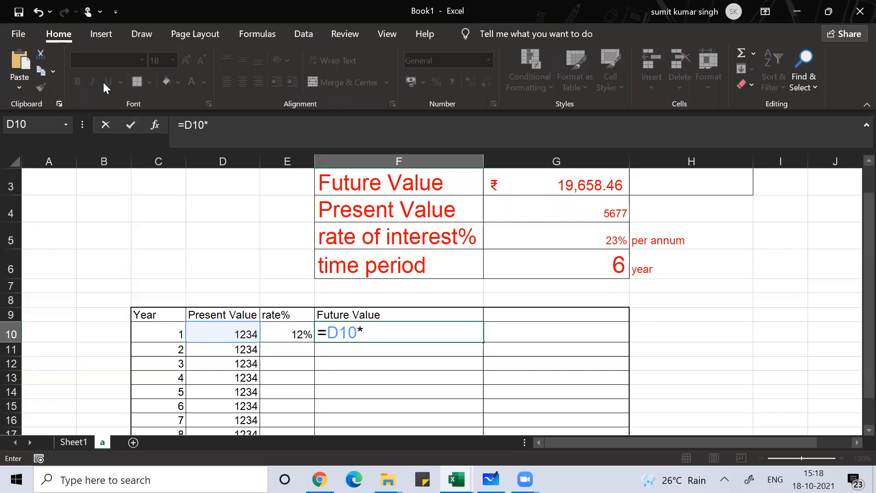
{"action": "type", "text": "(1+"}
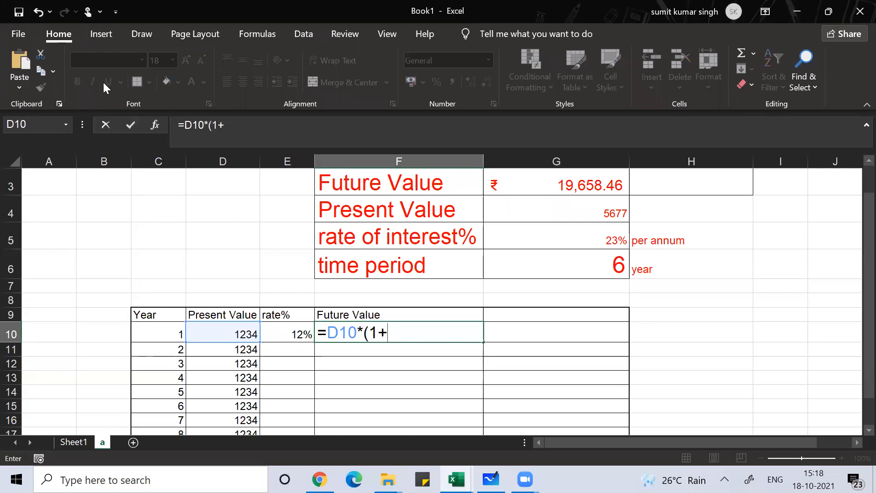
{"action": "key", "text": "Left"}
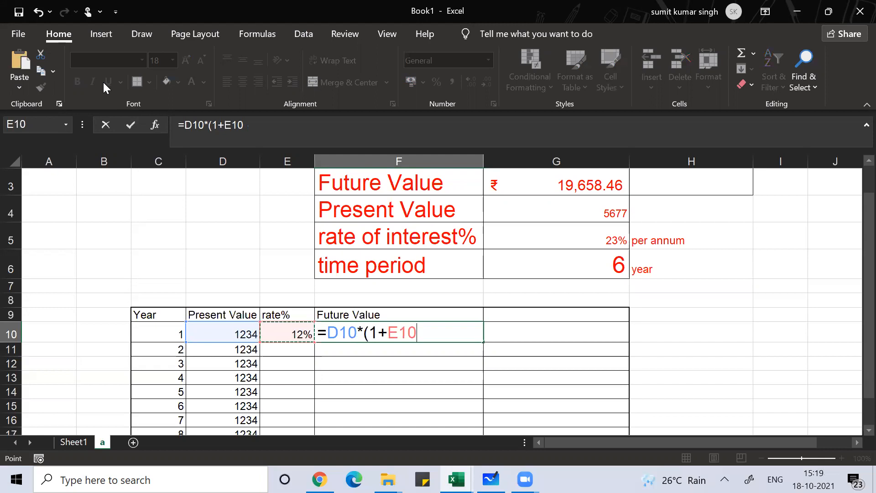
{"action": "type", "text": ")^"}
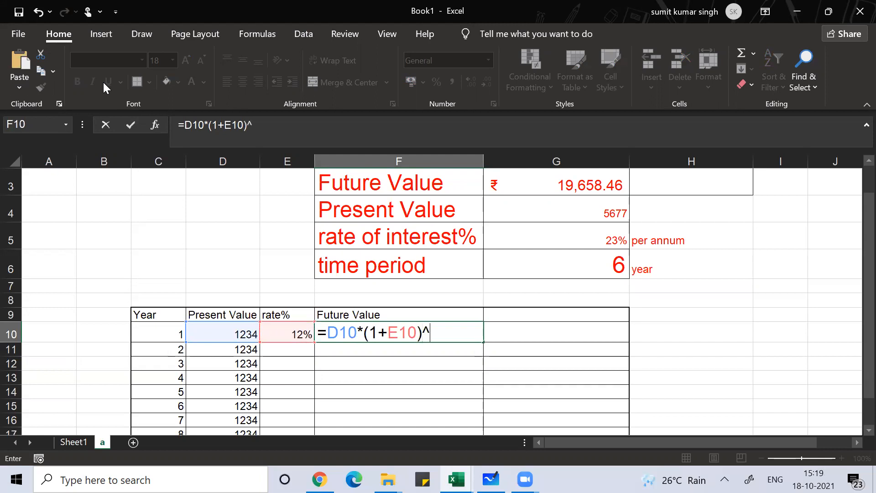
{"action": "type", "text": "("}
Complete the F10 formula with the exponent (C18-C10), the last year minus the first year, and enter it
{"action": "key", "text": "Left"}
{"action": "key", "text": "Left"}
{"action": "key", "text": "Left"}
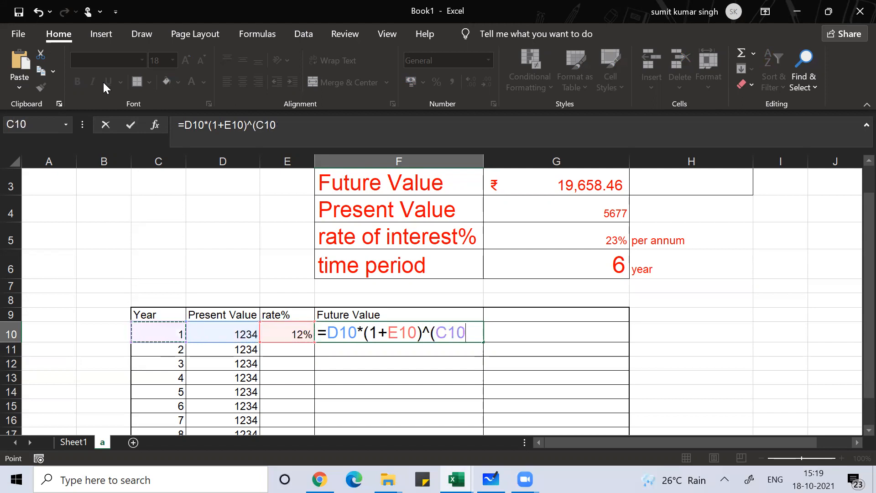
{"action": "key", "text": "Down"}
{"action": "key", "text": "Down"}
{"action": "key", "text": "Down"}
{"action": "key", "text": "Down"}
{"action": "key", "text": "Down"}
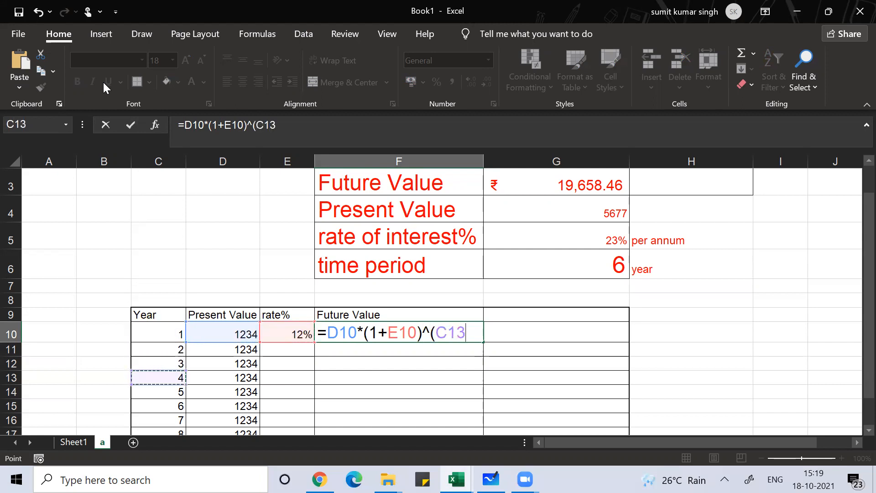
{"action": "key", "text": "Down"}
{"action": "key", "text": "Down"}
{"action": "key", "text": "Down"}
{"action": "key", "text": "Down"}
{"action": "key", "text": "Up"}
{"action": "type", "text": "-"}
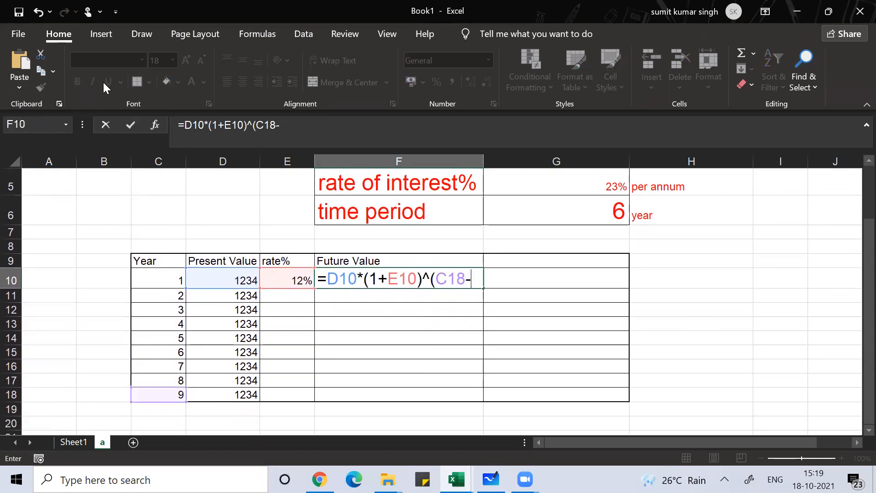
{"action": "left_click", "coordinate": [157, 281]}
{"action": "type", "text": ")"}
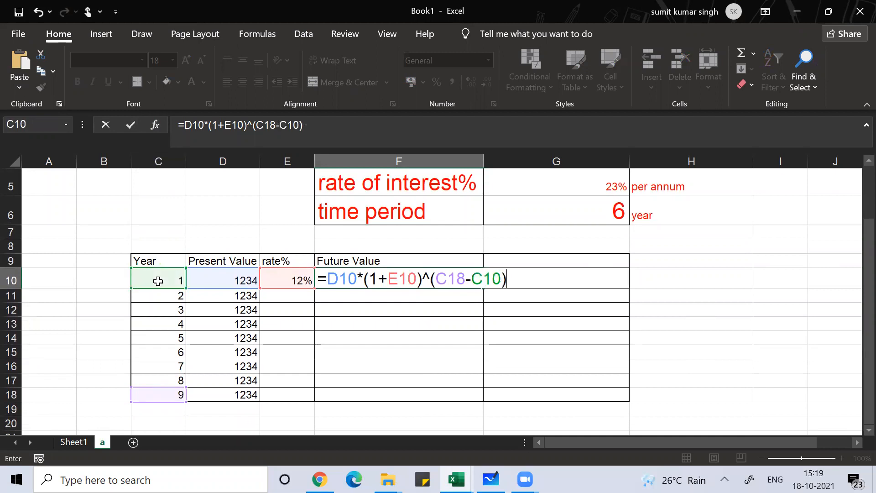
{"action": "key", "text": "Return"}
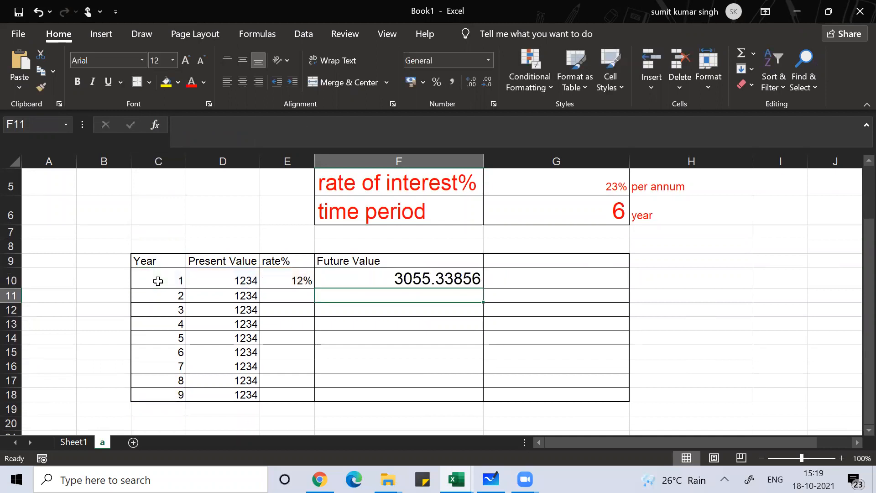
Set the first year's Present Value in D10 to 12896
{"action": "key", "text": "Up"}
{"action": "key", "text": "Left"}
{"action": "key", "text": "Left"}
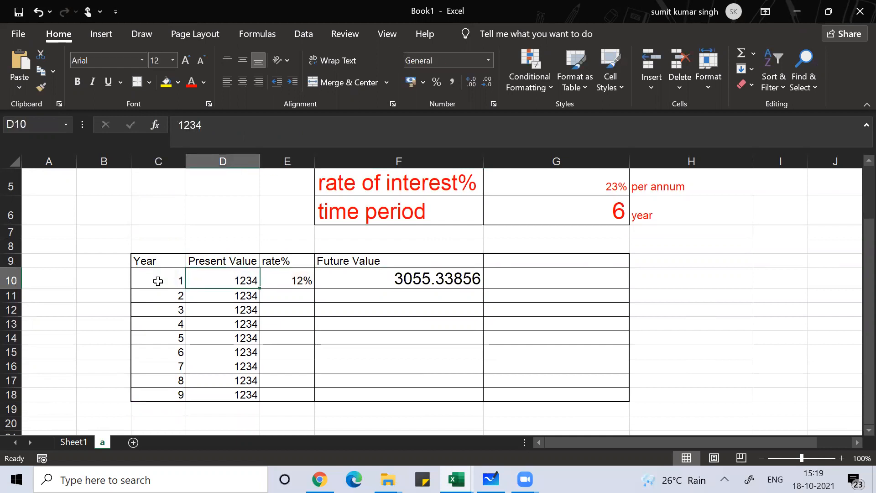
{"action": "key", "text": "shift+Down"}
{"action": "key", "text": "shift+Down"}
{"action": "key", "text": "shift+Down"}
{"action": "key", "text": "shift+Down"}
{"action": "key", "text": "shift+Down"}
{"action": "key", "text": "shift+Down"}
{"action": "key", "text": "shift+Down"}
{"action": "key", "text": "shift+Down"}
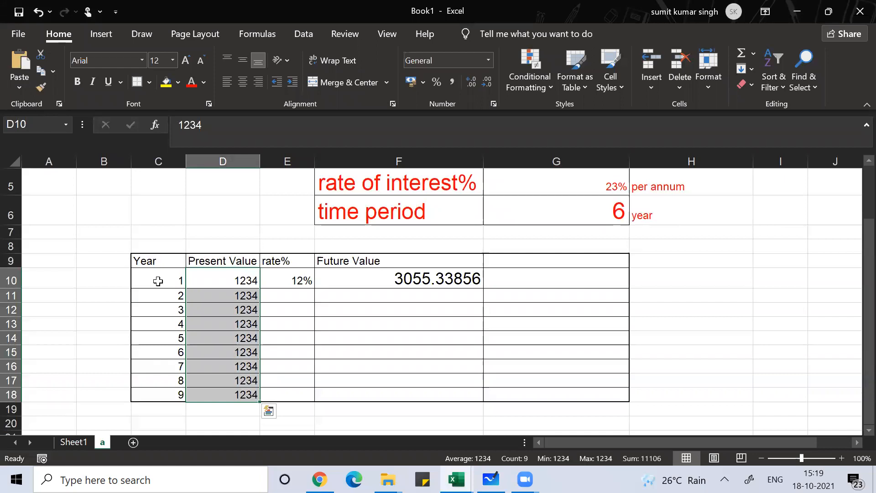
{"action": "key", "text": "Up"}
{"action": "key", "text": "Down"}
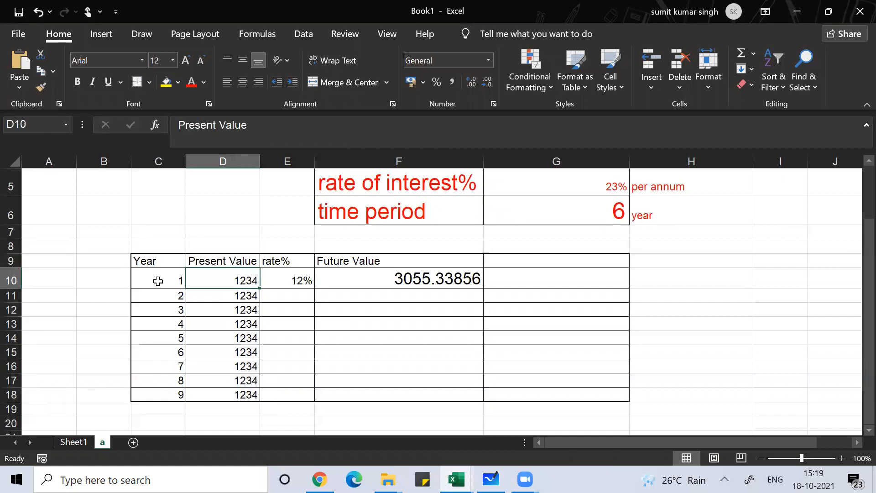
{"action": "type", "text": "1"}
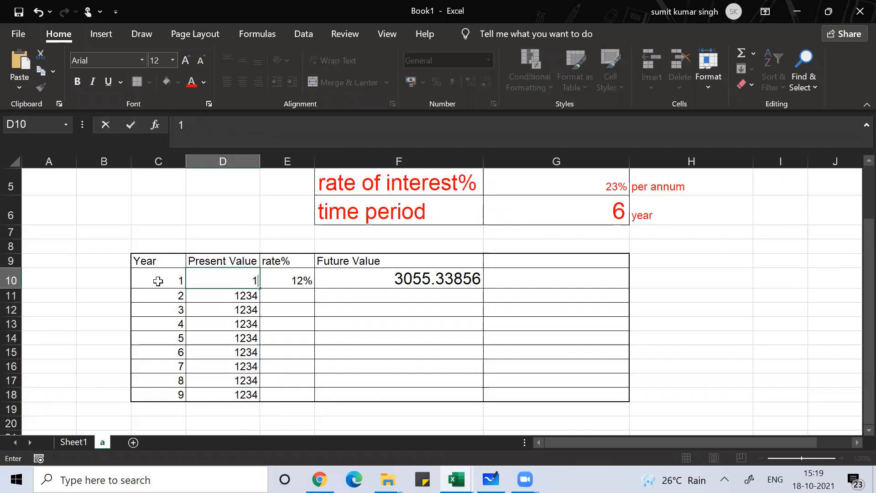
{"action": "type", "text": "2896"}
{"action": "key", "text": "Return"}
Fill the Present Value from D10 down to D18 and format the range as rupee accounting values
{"action": "key", "text": "Up"}
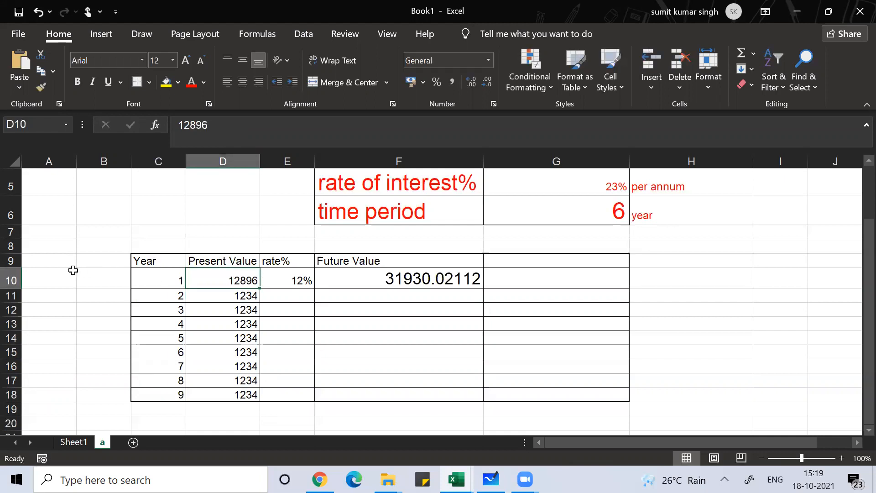
{"action": "double_click", "coordinate": [259, 287]}
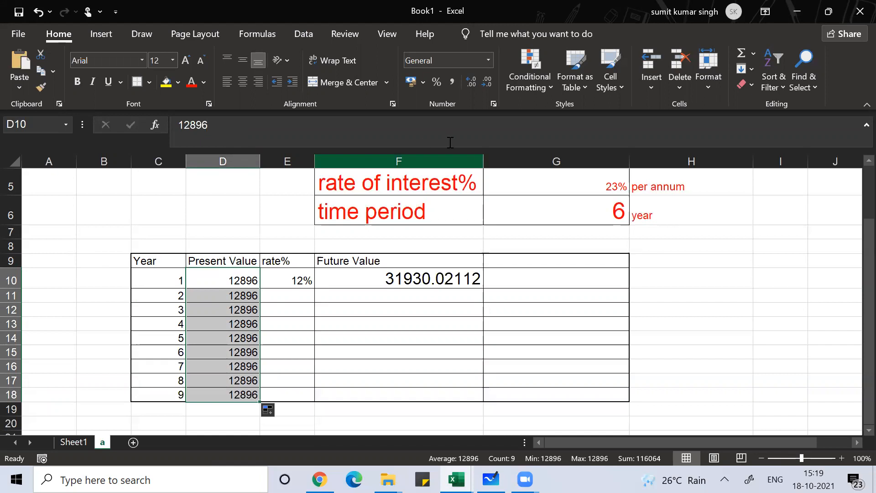
{"action": "left_click", "coordinate": [410, 80]}
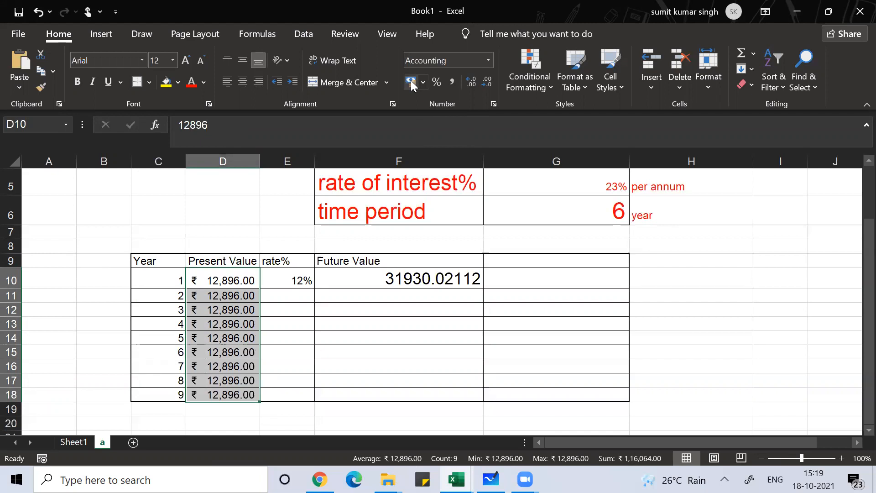
{"action": "left_click", "coordinate": [230, 296]}
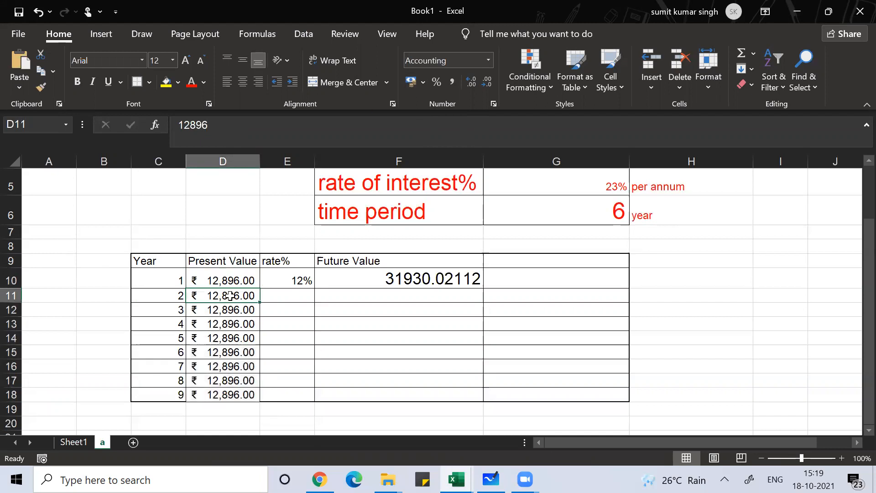
{"action": "key", "text": "Up"}
{"action": "key", "text": "Right"}
{"action": "key", "text": "Right"}
{"action": "key", "text": "Left"}
{"action": "key", "text": "Left"}
{"action": "key", "text": "Right"}
{"action": "key", "text": "Right"}
{"action": "key", "text": "Left"}
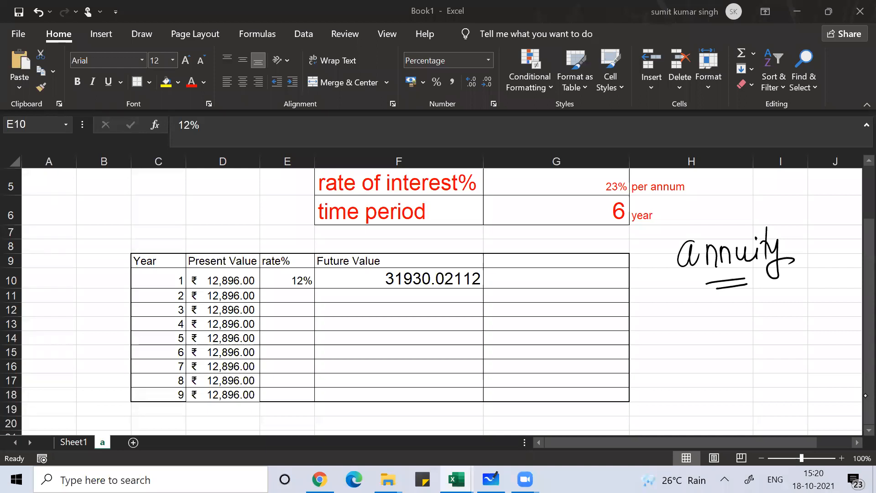
Handwrite "ex = rent, pension, EMI" beside the table under the annuity note, and clear the ink
{"action": "mouse_move", "coordinate": [666, 305]}
{"action": "left_mouse_down"}
{"action": "mouse_move", "coordinate": [682, 323]}
{"action": "mouse_move", "coordinate": [710, 318]}
{"action": "left_mouse_up"}
{"action": "left_click", "coordinate": [691, 278]}
{"action": "left_click_drag", "start_coordinate": [703, 322], "coordinate": [710, 322]}
{"action": "mouse_move", "coordinate": [721, 322]}
{"action": "left_mouse_down"}
{"action": "mouse_move", "coordinate": [727, 314]}
{"action": "mouse_move", "coordinate": [770, 318]}
{"action": "left_mouse_up"}
{"action": "mouse_move", "coordinate": [769, 299]}
{"action": "left_mouse_down"}
{"action": "mouse_move", "coordinate": [771, 320]}
{"action": "mouse_move", "coordinate": [774, 309]}
{"action": "left_mouse_up"}
{"action": "left_click", "coordinate": [780, 315]}
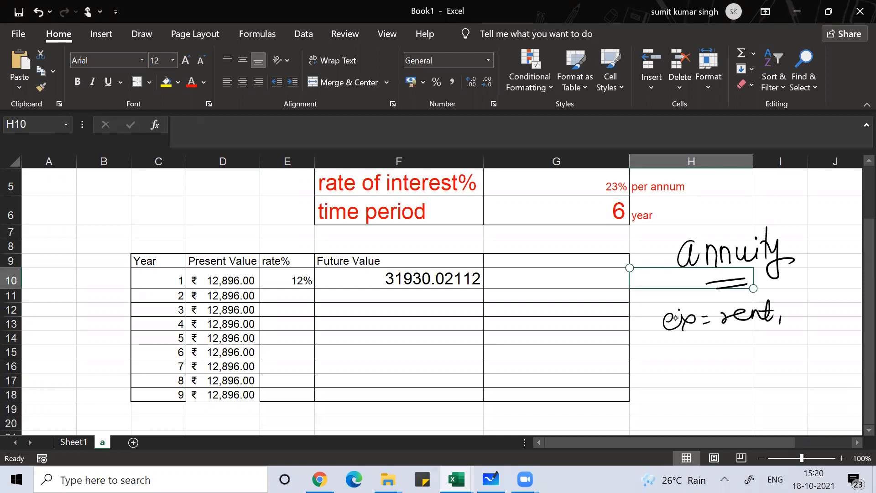
{"action": "left_click_drag", "start_coordinate": [734, 340], "coordinate": [819, 351]}
{"action": "left_click_drag", "start_coordinate": [828, 343], "coordinate": [827, 354]}
{"action": "mouse_move", "coordinate": [761, 378]}
{"action": "left_mouse_down"}
{"action": "mouse_move", "coordinate": [753, 389]}
{"action": "mouse_move", "coordinate": [798, 375]}
{"action": "left_mouse_up"}
{"action": "left_click_drag", "start_coordinate": [771, 400], "coordinate": [806, 400]}
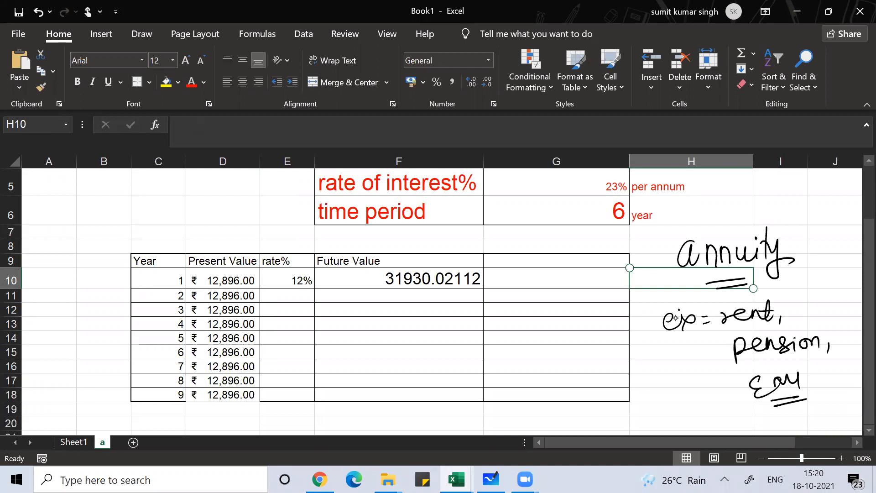
{"action": "mouse_move", "coordinate": [675, 317]}
{"action": "left_mouse_down"}
{"action": "mouse_move", "coordinate": [691, 319]}
{"action": "mouse_move", "coordinate": [771, 260]}
{"action": "mouse_move", "coordinate": [707, 256]}
{"action": "mouse_move", "coordinate": [734, 285]}
{"action": "left_mouse_up"}
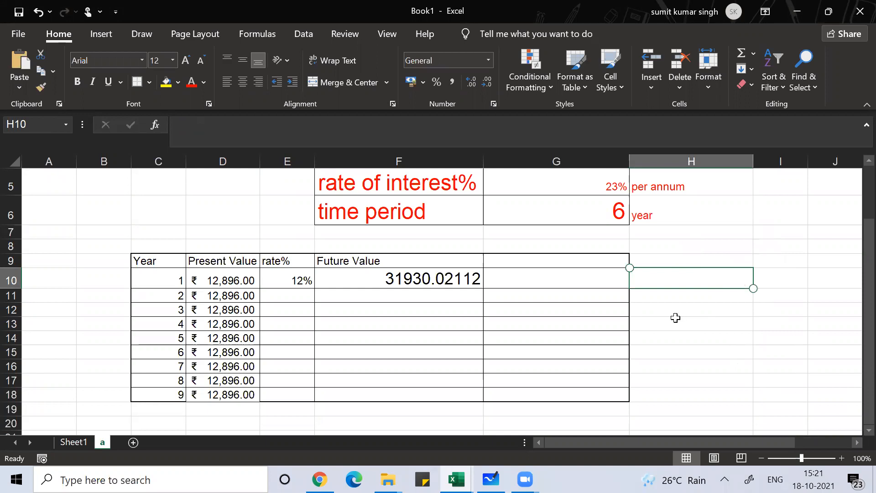
Examine the yearly Present Value entries in column D of the table
{"action": "key", "text": "Left"}
{"action": "key", "text": "Left"}
{"action": "key", "text": "Left"}
{"action": "key", "text": "Left"}
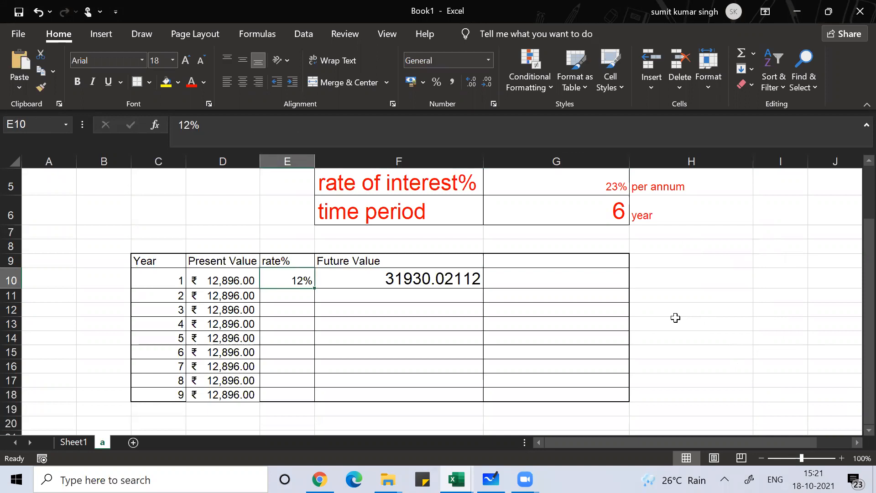
{"action": "key", "text": "Down"}
{"action": "key", "text": "Down"}
{"action": "key", "text": "Down"}
{"action": "key", "text": "Down"}
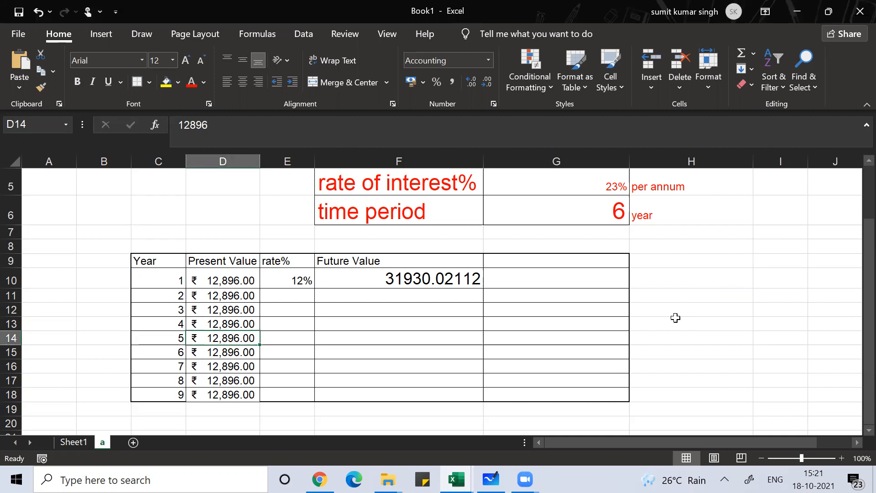
{"action": "key", "text": "Up"}
{"action": "key", "text": "Up"}
{"action": "key", "text": "Up"}
{"action": "key", "text": "Up"}
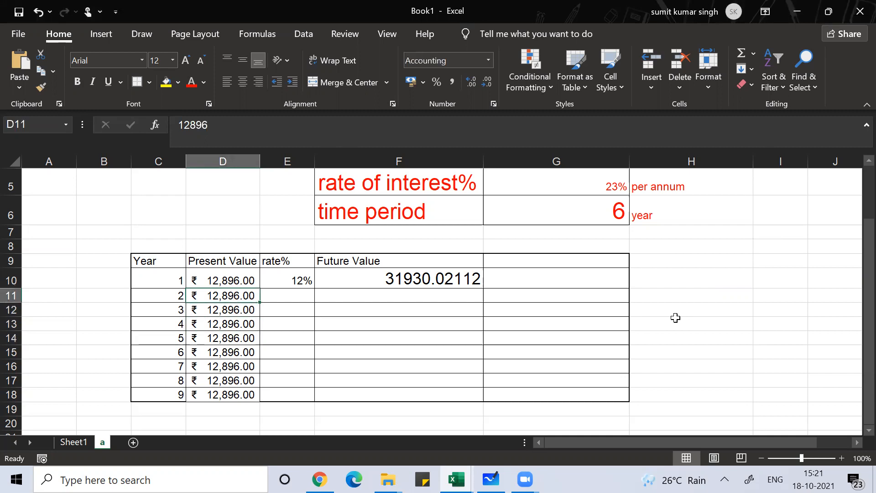
{"action": "key", "text": "Down"}
{"action": "key", "text": "Down"}
{"action": "key", "text": "Down"}
{"action": "key", "text": "Down"}
{"action": "key", "text": "Down"}
{"action": "key", "text": "Down"}
{"action": "key", "text": "Down"}
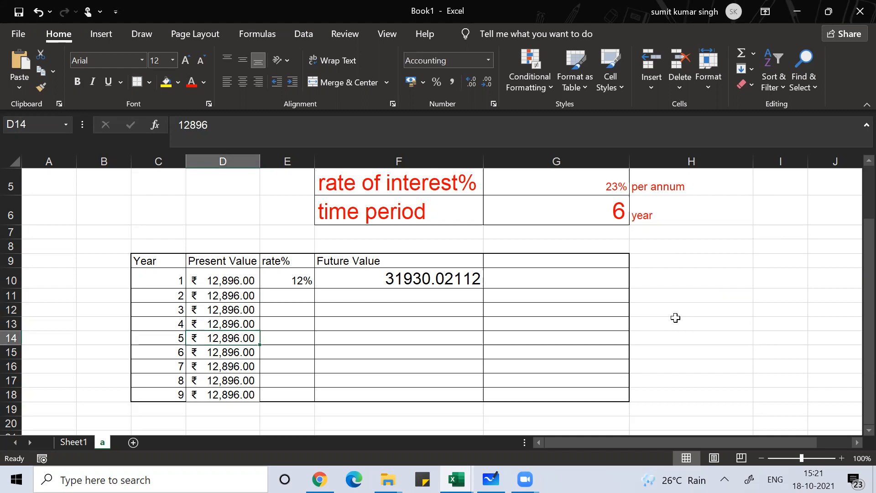
{"action": "key", "text": "Down"}
{"action": "key", "text": "Up"}
{"action": "key", "text": "Up"}
{"action": "key", "text": "Up"}
{"action": "key", "text": "Up"}
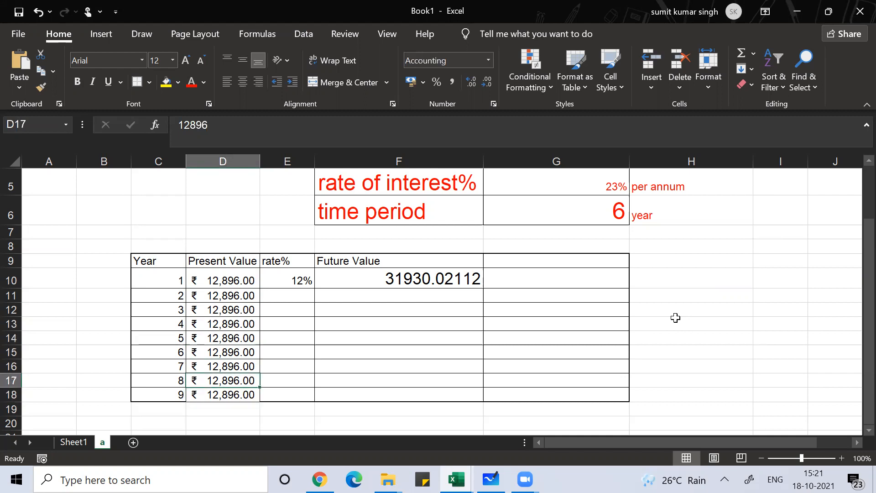
Review the first year's Future Value formula in F10 and re-enter it so the cell takes the rupee accounting format
{"action": "key", "text": "Up"}
{"action": "key", "text": "Up"}
{"action": "key", "text": "Up"}
{"action": "key", "text": "Up"}
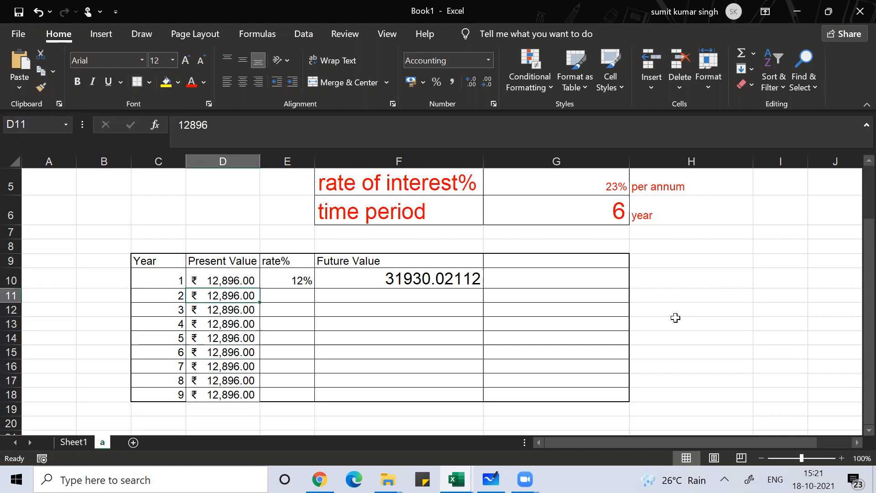
{"action": "key", "text": "Right"}
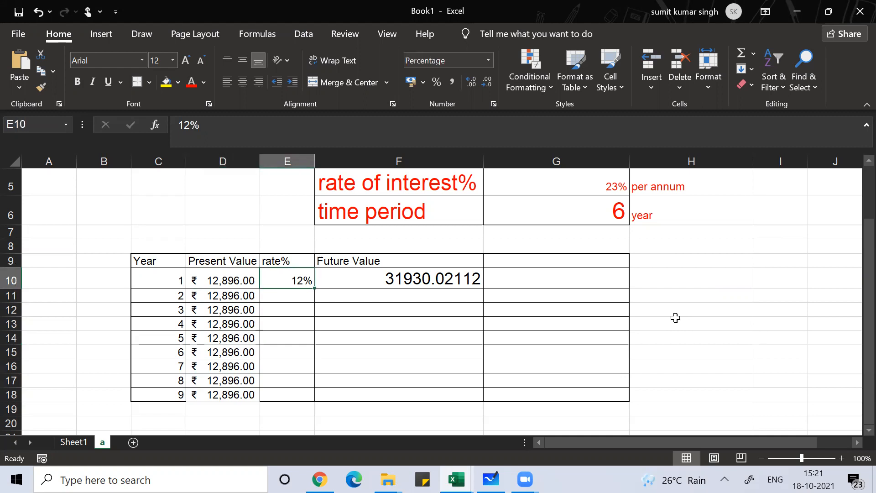
{"action": "key", "text": "Right"}
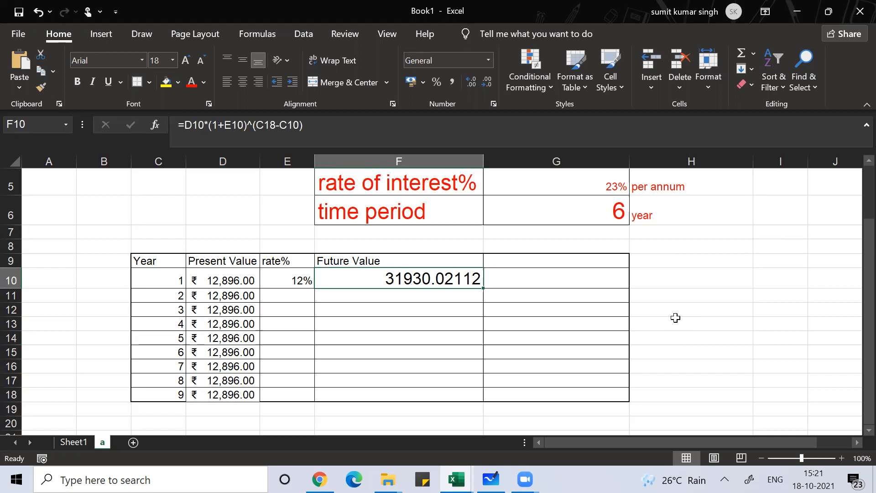
{"action": "key", "text": "F2"}
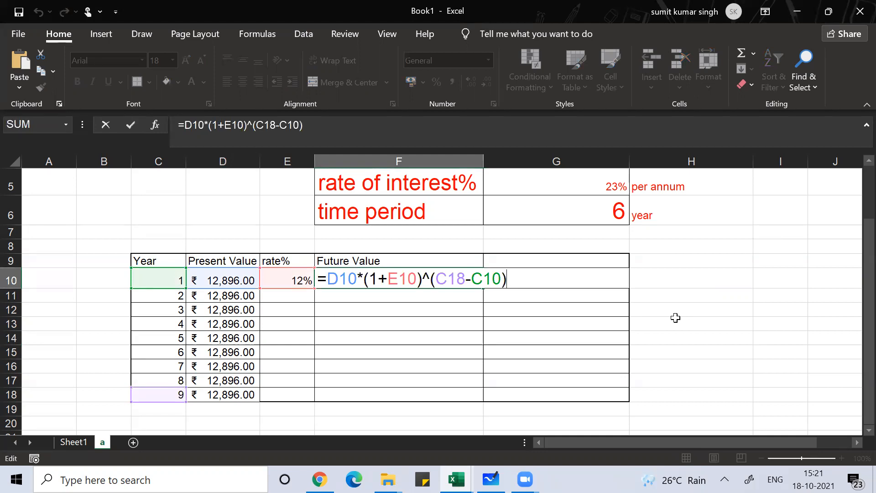
{"action": "key", "text": "Return"}
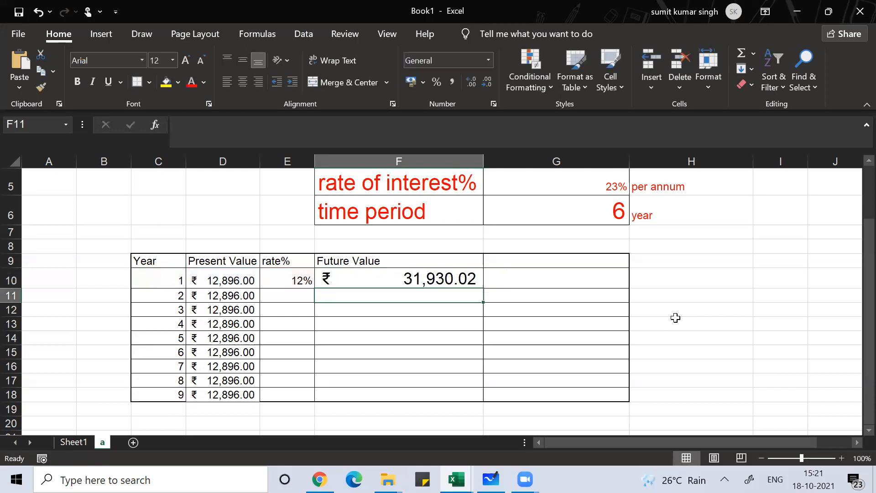
Try to copy the Future Value formula from F10 down to F18 with its relative cell references
{"action": "key", "text": "Up"}
{"action": "key", "text": "ctrl+c"}
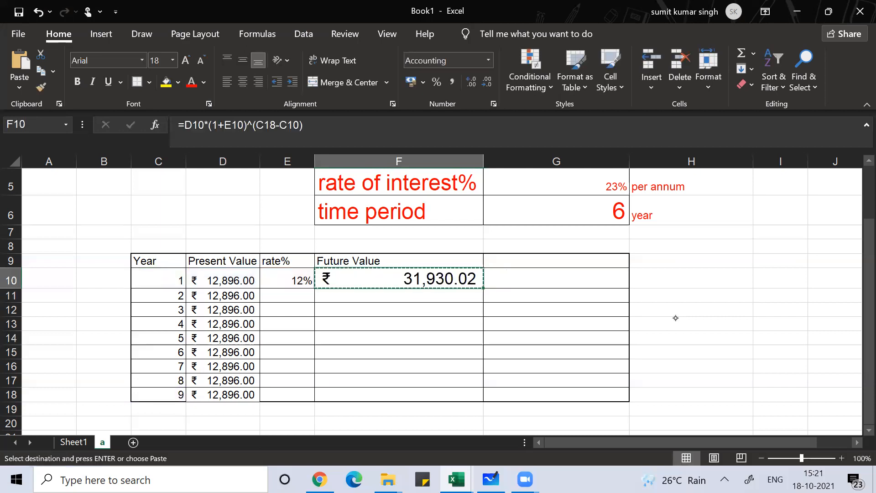
{"action": "key", "text": "shift+Down"}
{"action": "key", "text": "shift+Down"}
{"action": "key", "text": "shift+Down"}
{"action": "key", "text": "shift+Down"}
{"action": "key", "text": "shift+Down"}
{"action": "key", "text": "shift+Down"}
{"action": "key", "text": "shift+Down"}
{"action": "key", "text": "shift+Down"}
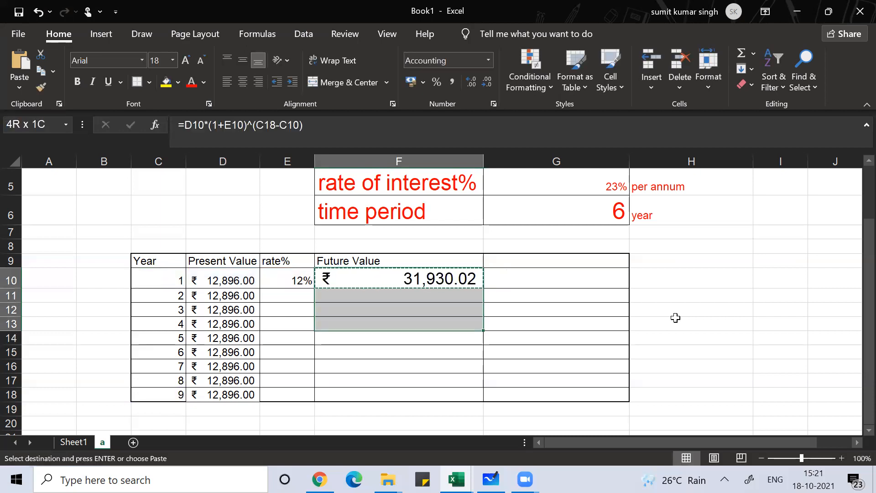
{"action": "key", "text": "ctrl+v"}
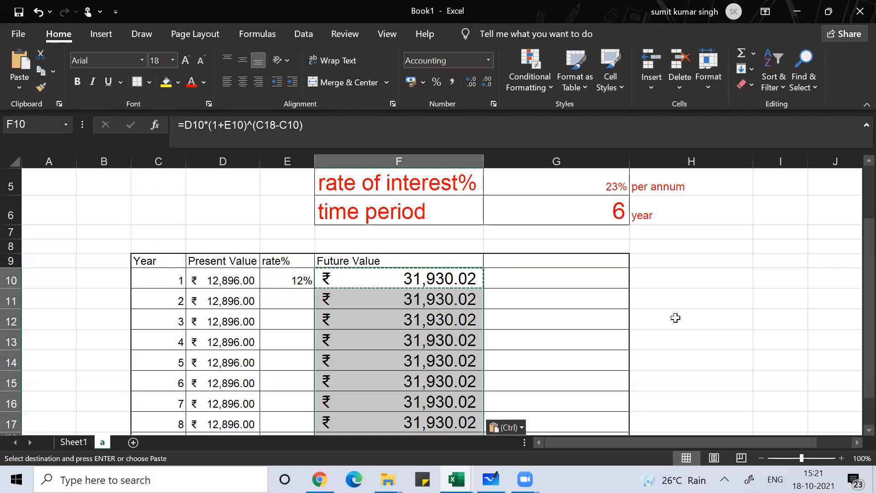
{"action": "scroll", "coordinate": [675, 317], "scroll_direction": "down", "scroll_amount": 2}
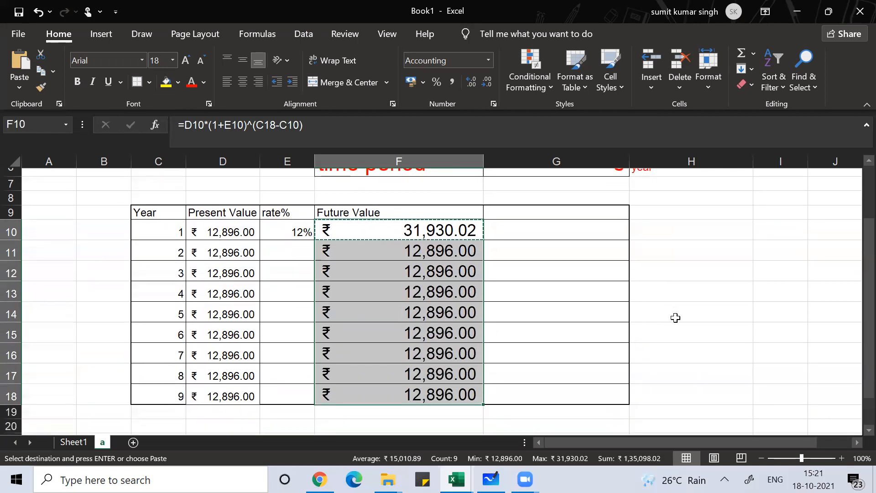
{"action": "left_click", "coordinate": [428, 227]}
{"action": "key", "text": "Escape"}
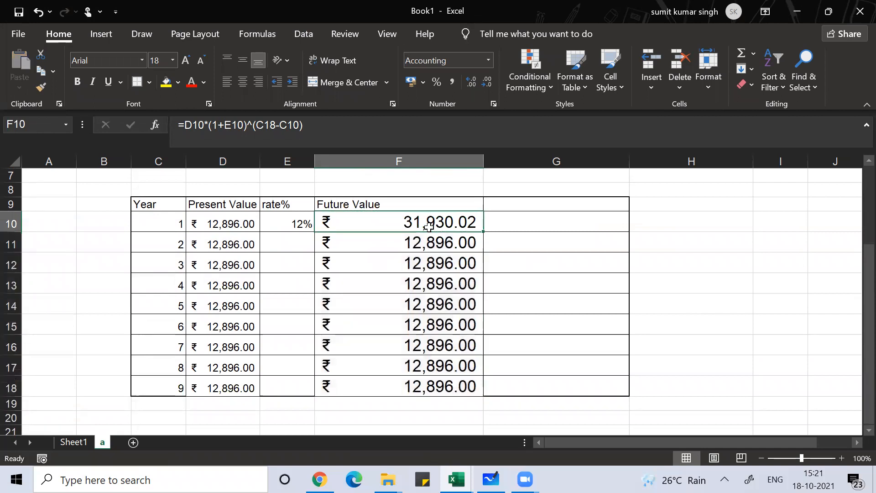
Examine which cells the copied Future Value formulas in F14 and F11 refer to
{"action": "key", "text": "Down"}
{"action": "key", "text": "Down"}
{"action": "key", "text": "Down"}
{"action": "key", "text": "Down"}
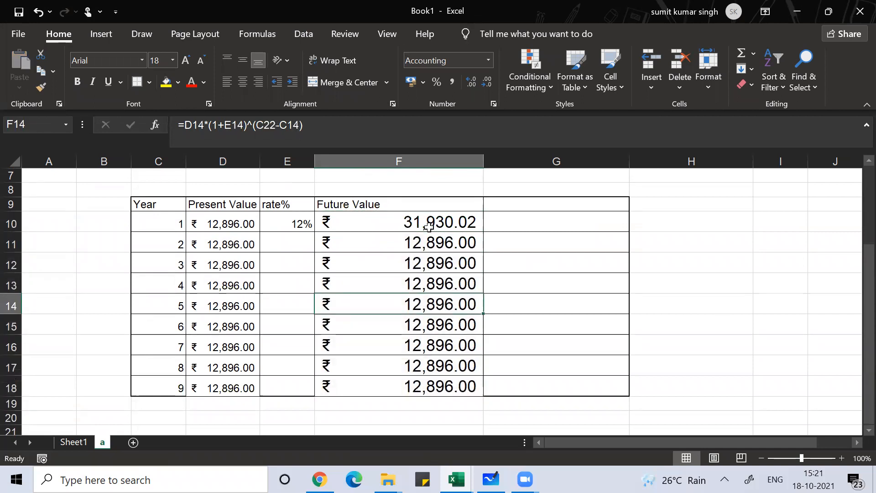
{"action": "key", "text": "F2"}
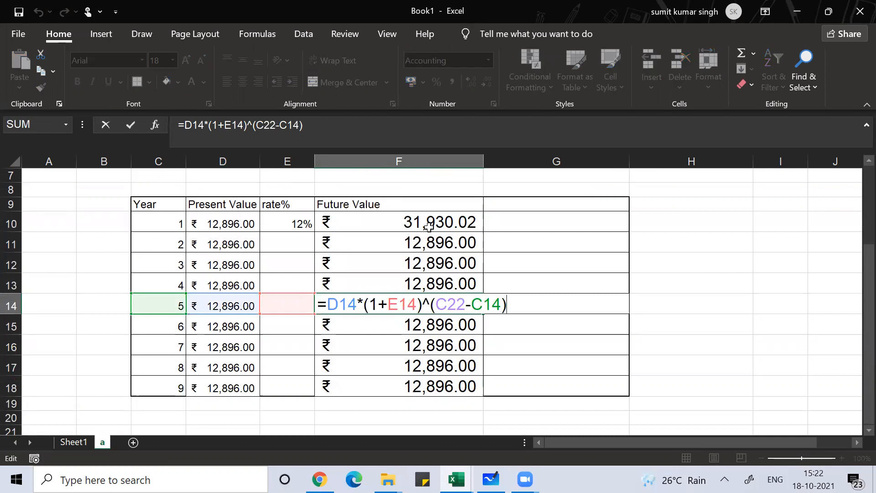
{"action": "key", "text": "Return"}
{"action": "key", "text": "Up"}
{"action": "key", "text": "Up"}
{"action": "key", "text": "Up"}
{"action": "key", "text": "Up"}
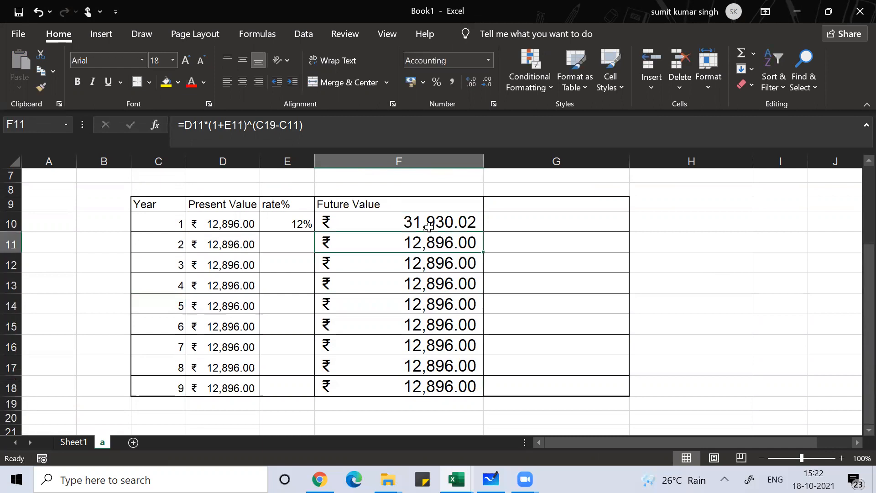
{"action": "key", "text": "F2"}
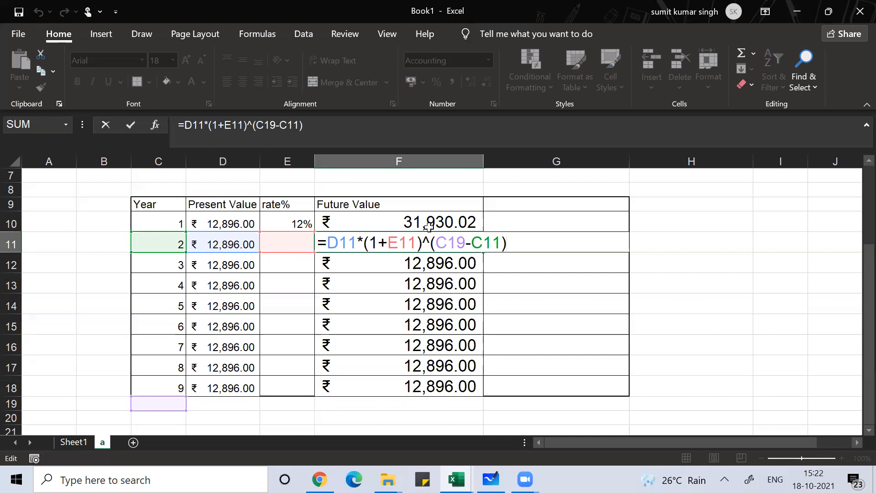
{"action": "key", "text": "Return"}
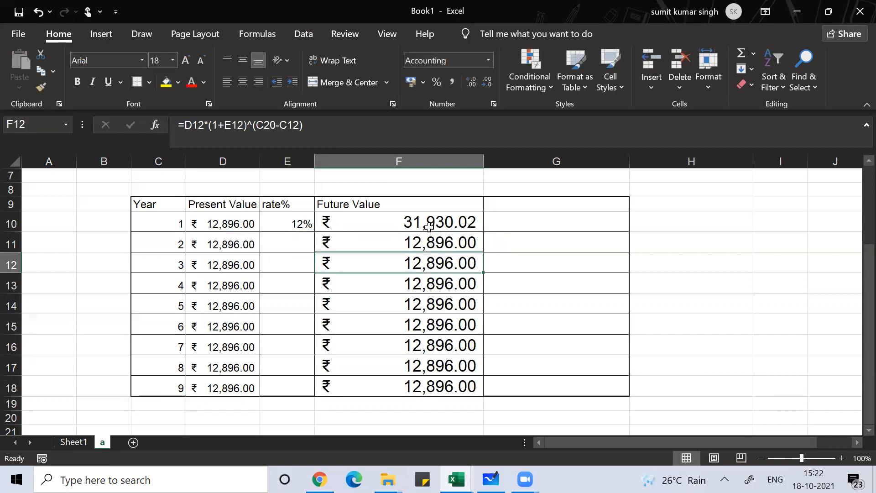
Examine the rate and year references in the original Future Value formula in F10
{"action": "key", "text": "Down"}
{"action": "key", "text": "Up"}
{"action": "key", "text": "Up"}
{"action": "key", "text": "Up"}
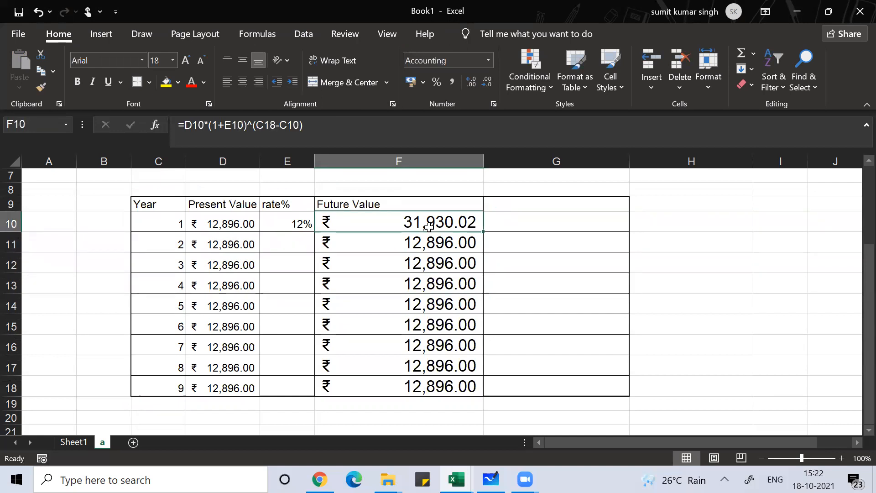
{"action": "key", "text": "F2"}
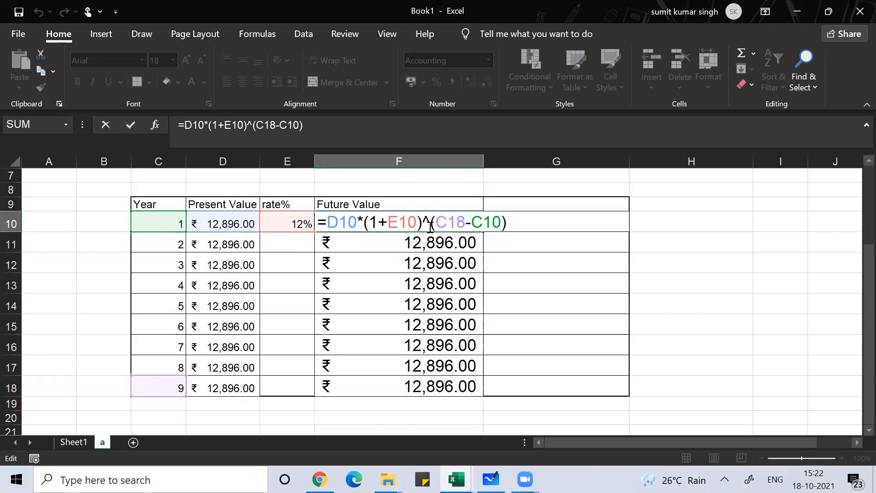
{"action": "key", "text": "Return"}
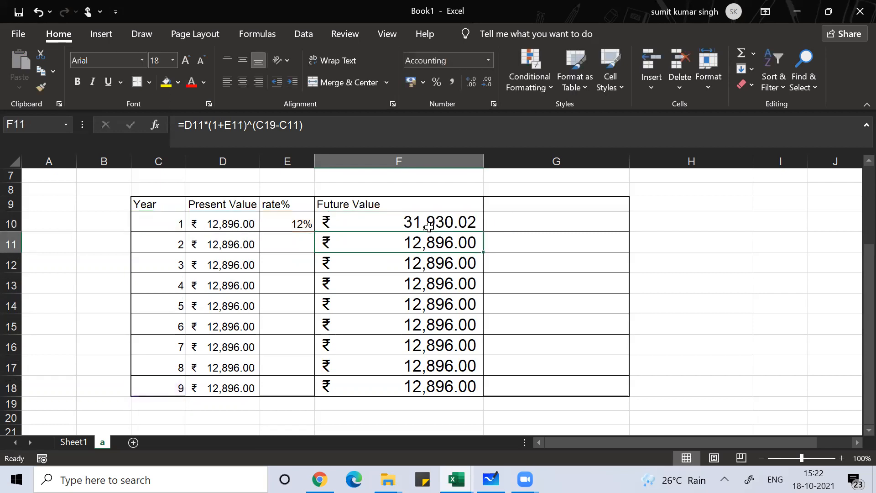
Make the rate and final-year references absolute in F10, so the formula reads =D10*(1+$E$10)^($C$18-C10)
{"action": "key", "text": "Up"}
{"action": "key", "text": "Left"}
{"action": "key", "text": "Right"}
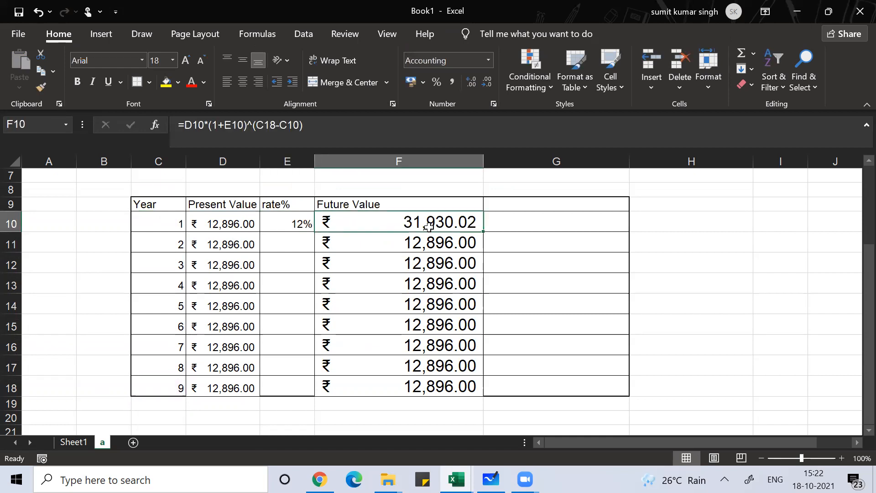
{"action": "key", "text": "F2"}
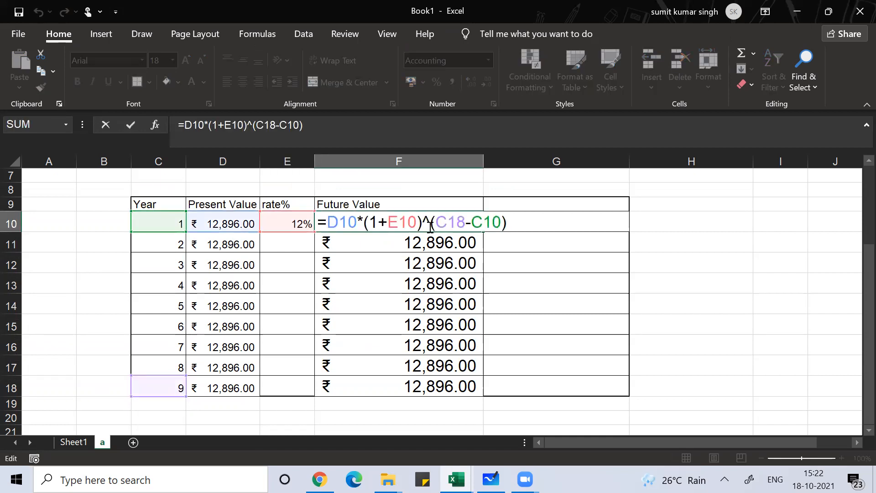
{"action": "left_click", "coordinate": [400, 222]}
{"action": "key", "text": "F4"}
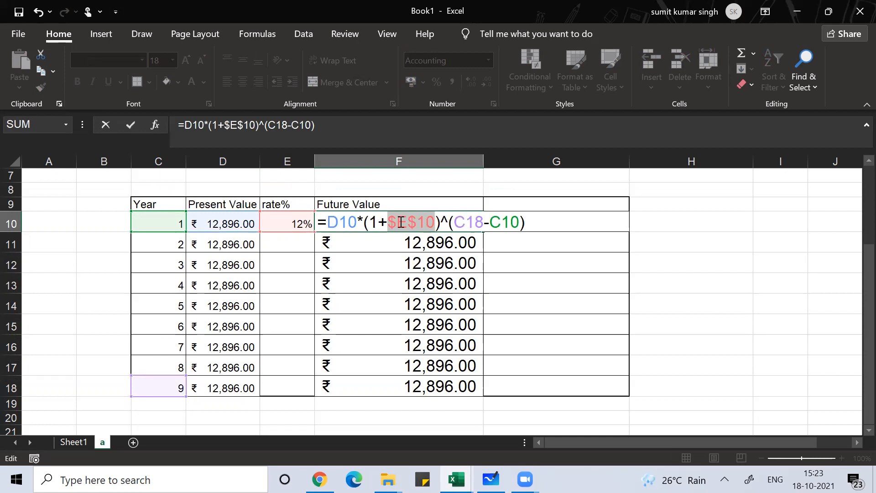
{"action": "left_click", "coordinate": [466, 223]}
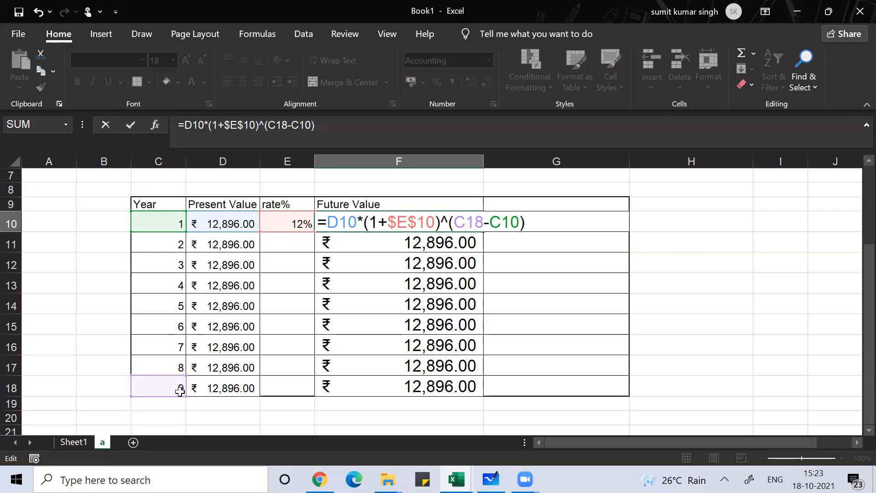
{"action": "key", "text": "F4"}
{"action": "key", "text": "Return"}
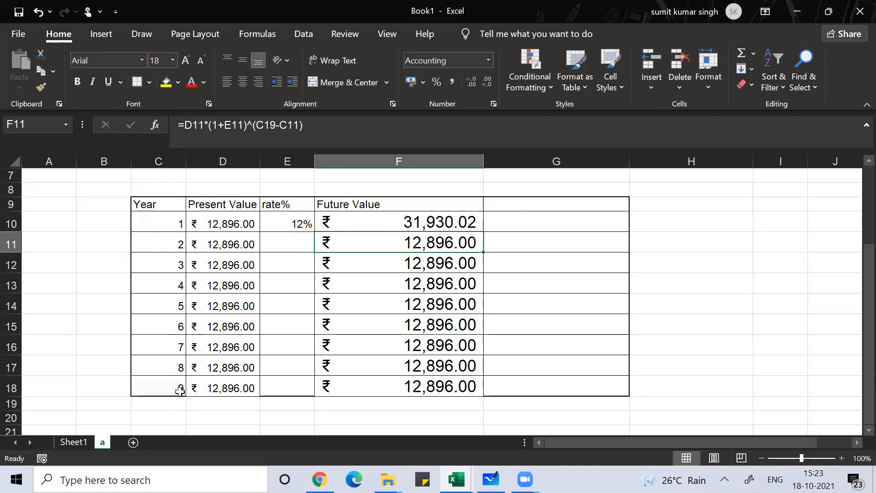
Fill the corrected Future Value formula from F10 down to F18 and check the fixed references in the copy in F15
{"action": "left_click", "coordinate": [382, 225]}
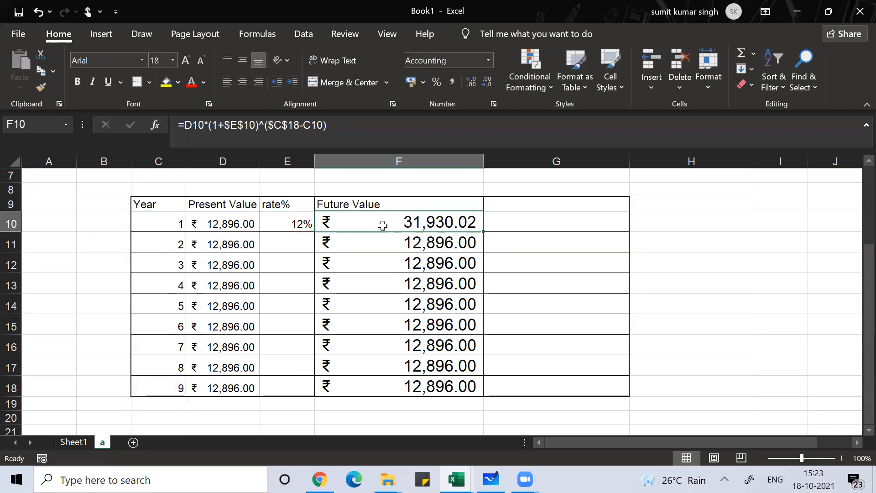
{"action": "double_click", "coordinate": [483, 231]}
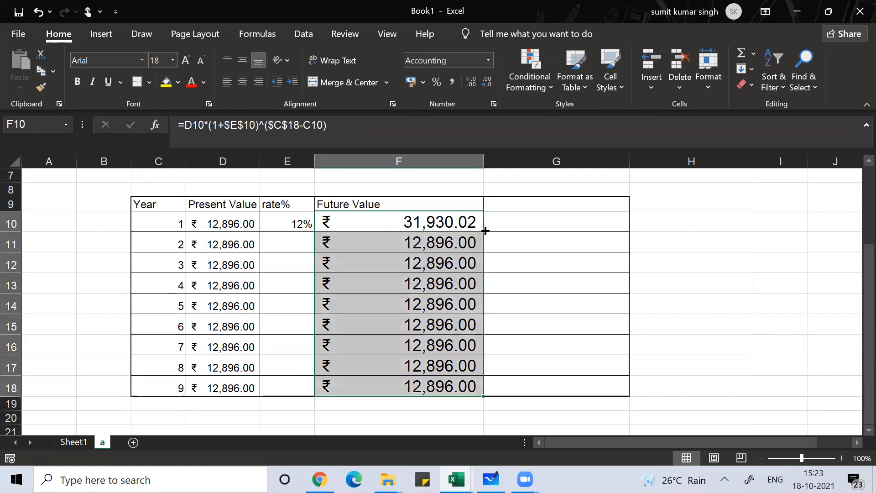
{"action": "left_click", "coordinate": [421, 277]}
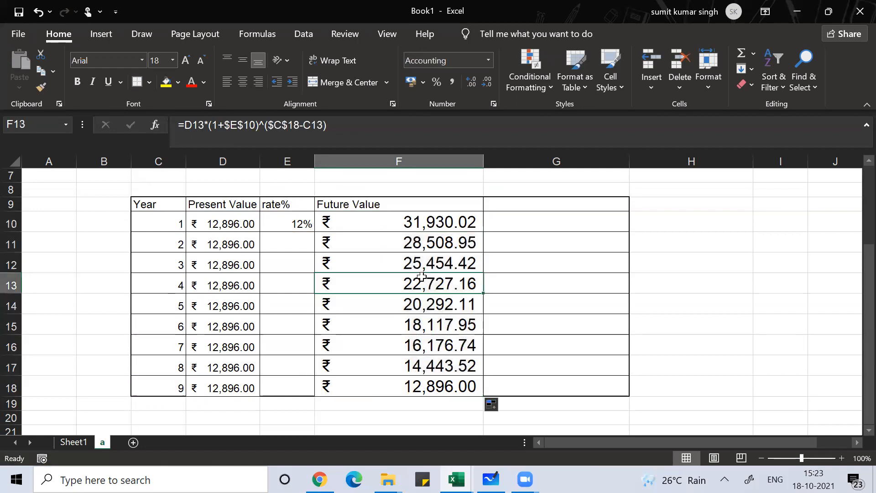
{"action": "key", "text": "Down"}
{"action": "key", "text": "Down"}
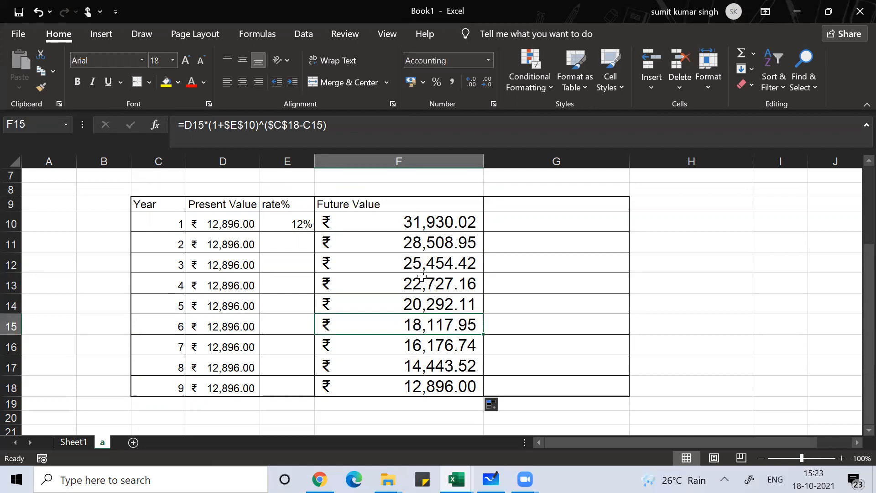
{"action": "key", "text": "F2"}
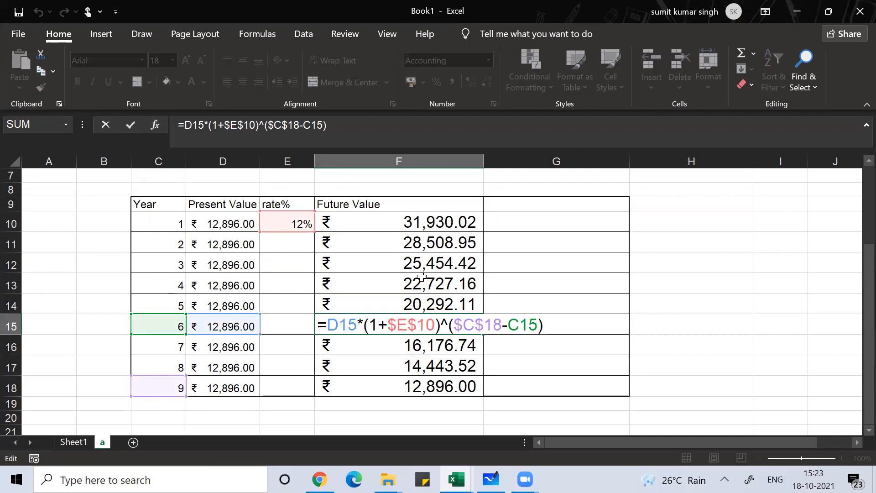
{"action": "key", "text": "Return"}
{"action": "key", "text": "Down"}
{"action": "key", "text": "Down"}
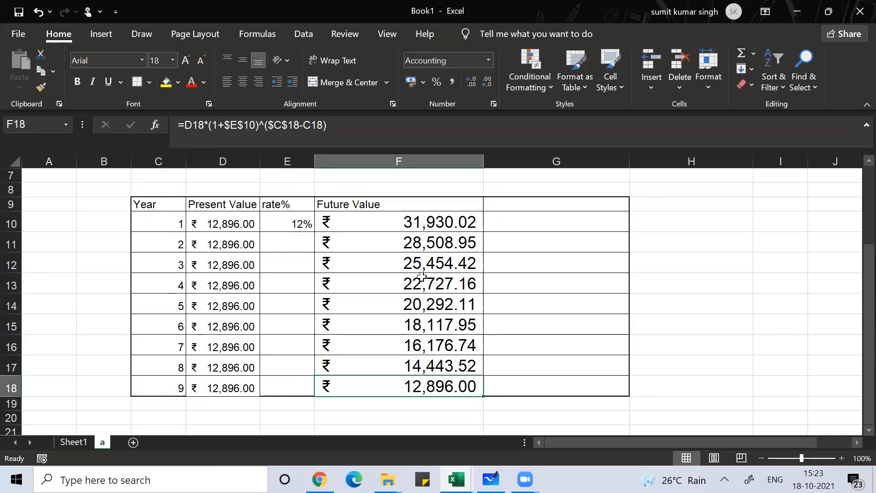
Enter the label "Future Value of Annuity" in D20 below the table
{"action": "key", "text": "Down"}
{"action": "key", "text": "Down"}
{"action": "key", "text": "Up"}
{"action": "key", "text": "Down"}
{"action": "key", "text": "Left"}
{"action": "key", "text": "Left"}
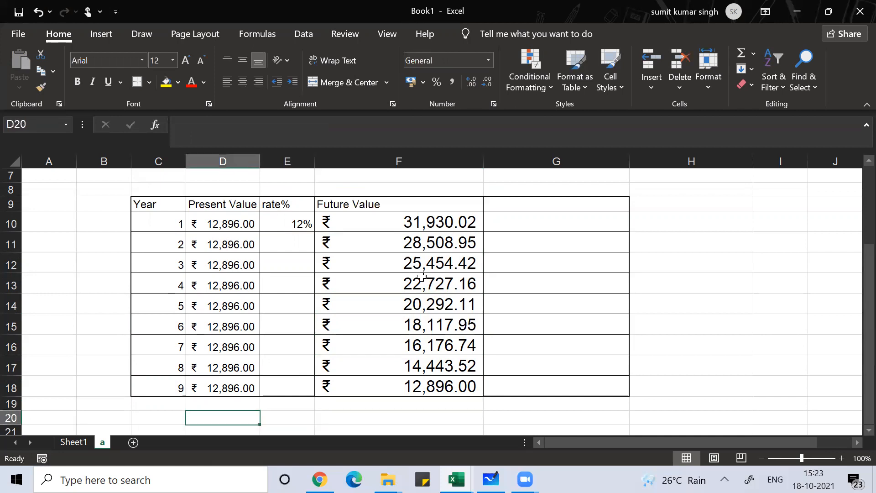
{"action": "key", "text": "Right"}
{"action": "key", "text": "Left"}
{"action": "type", "text": "Futu"}
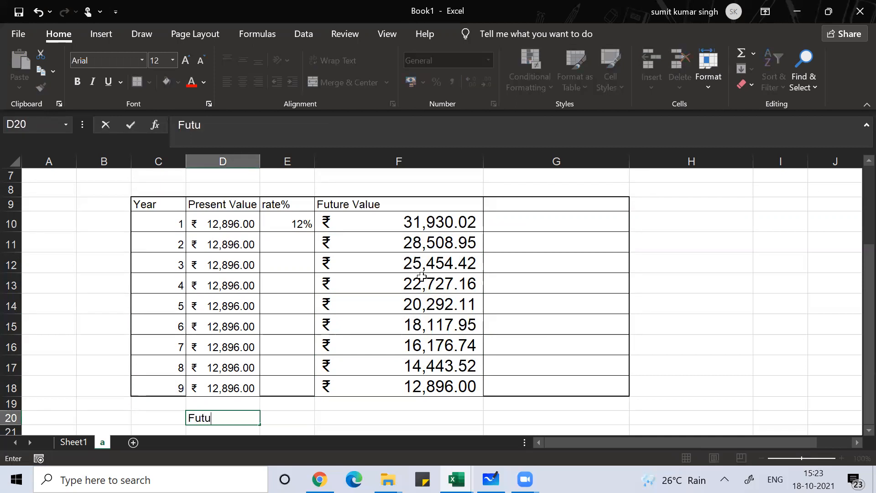
{"action": "type", "text": "re Value of A"}
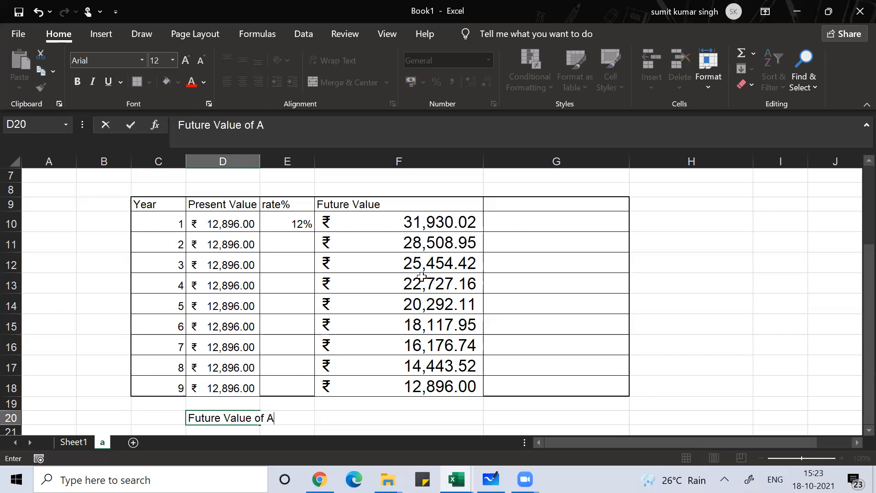
{"action": "type", "text": "nnuity"}
{"action": "key", "text": "Tab"}
{"action": "key", "text": "Tab"}
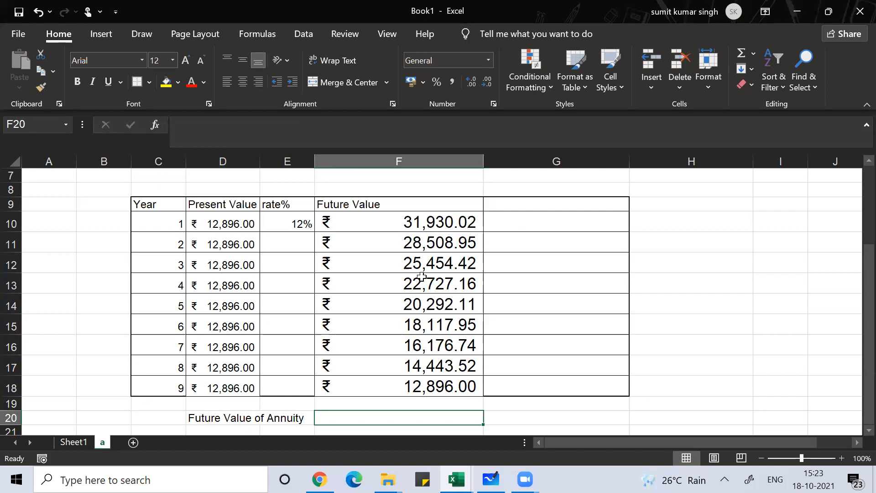
Total the yearly future values in F20 with =SUM(F10:F19)
{"action": "key", "text": "alt+equal"}
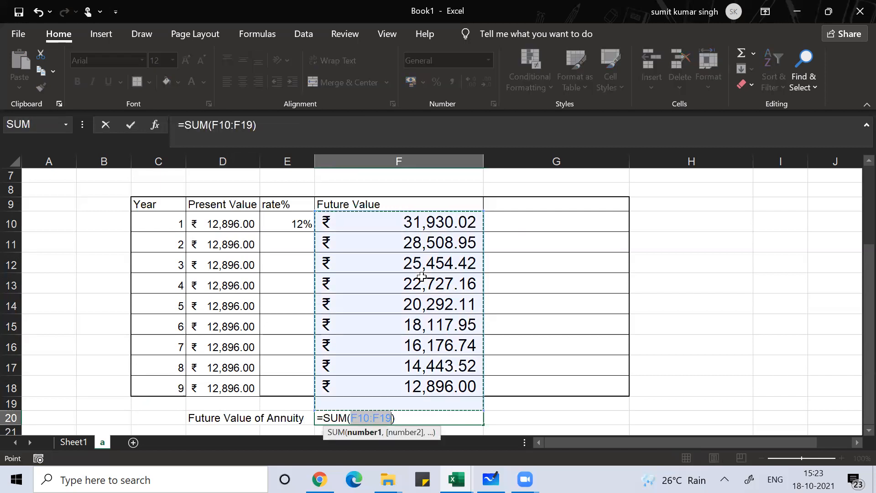
{"action": "key", "text": "Return"}
{"action": "key", "text": "Up"}
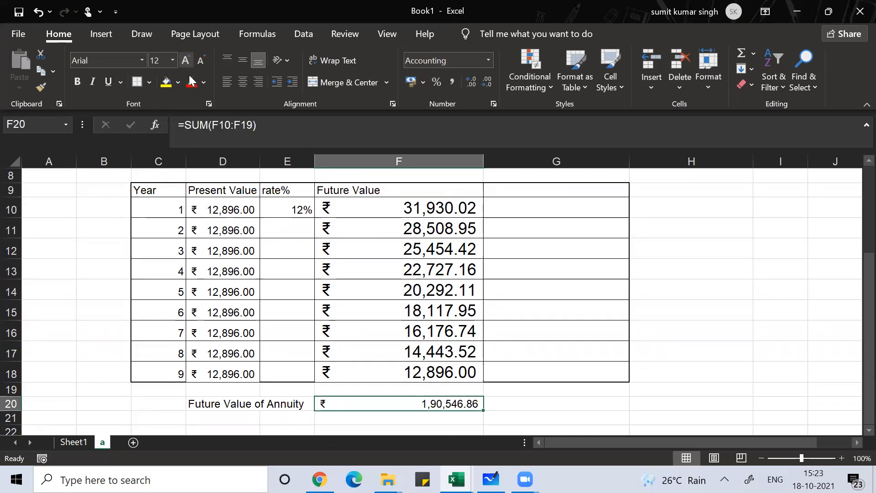
Enlarge the annuity total in F20 to font size 16
{"action": "left_click", "coordinate": [185, 60]}
{"action": "left_click", "coordinate": [186, 60]}
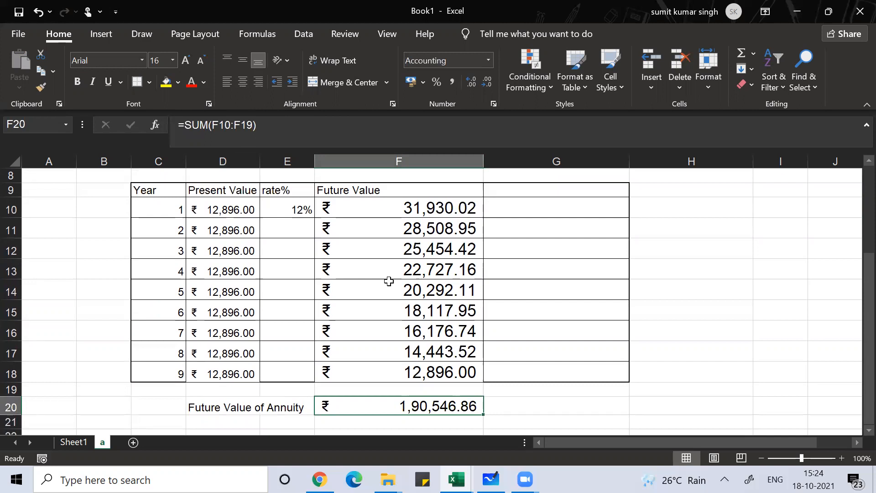
Total the yearly future values in G20 by listing each cell: =SUM(F18,F17,F16,F15,F14,F13,F12,F11,F10)
{"action": "left_click", "coordinate": [536, 409]}
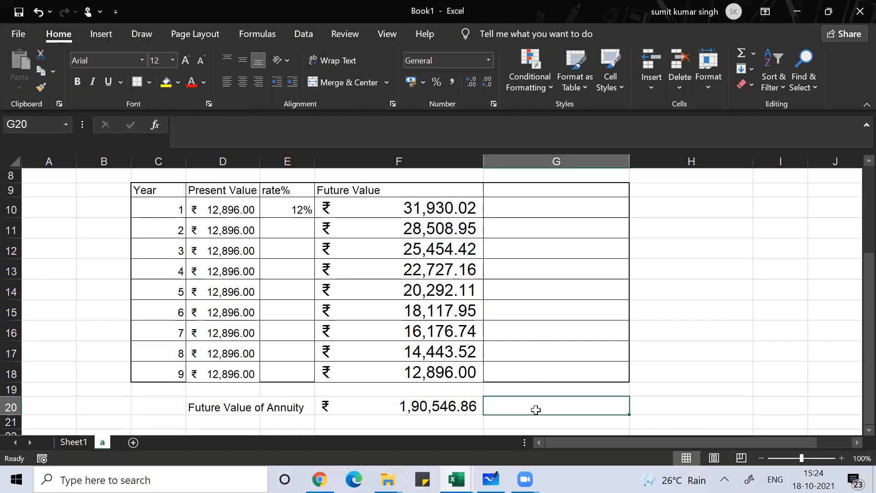
{"action": "type", "text": "=s"}
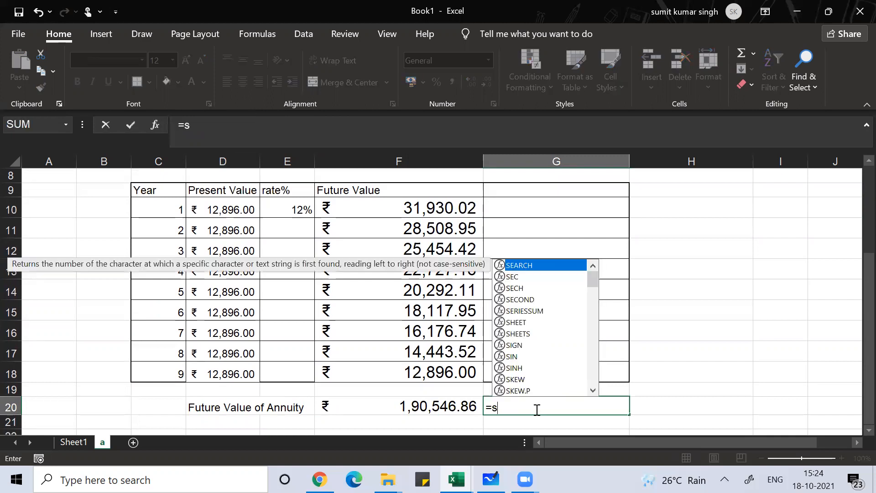
{"action": "type", "text": "um("}
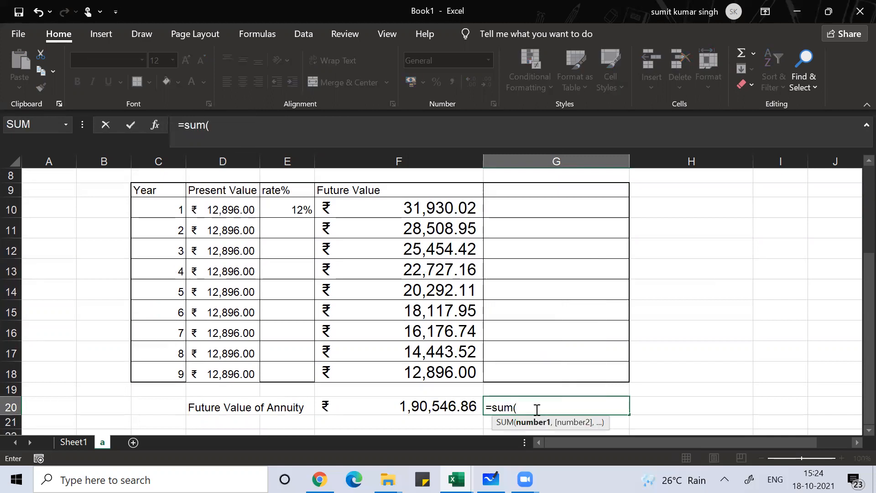
{"action": "key", "text": "Left"}
{"action": "key", "text": "Up"}
{"action": "key", "text": "Up"}
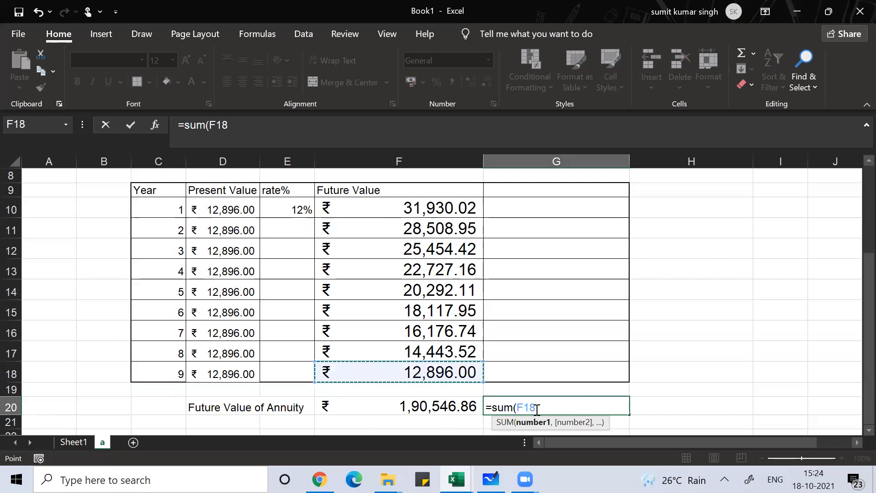
{"action": "type", "text": ","}
{"action": "key", "text": "Up"}
{"action": "key", "text": "Up"}
{"action": "key", "text": "Up"}
{"action": "key", "text": "Left"}
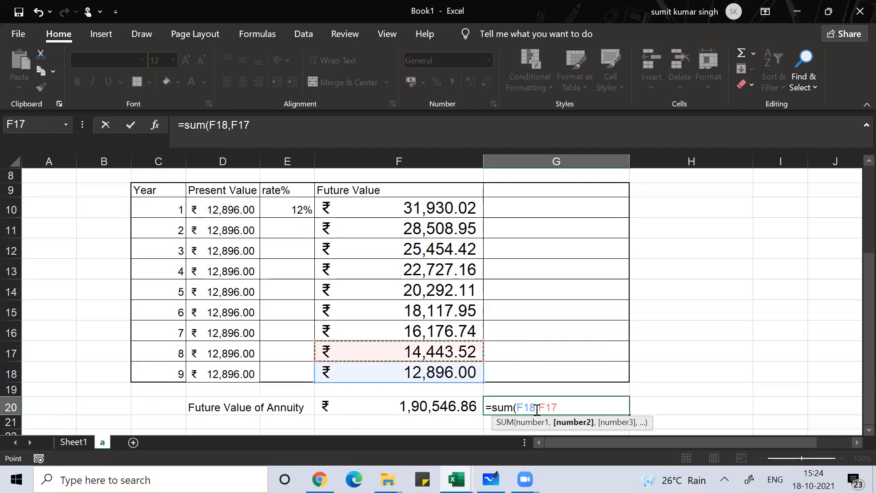
{"action": "type", "text": ","}
{"action": "key", "text": "Up"}
{"action": "key", "text": "Up"}
{"action": "key", "text": "Up"}
{"action": "key", "text": "Up"}
{"action": "key", "text": "Left"}
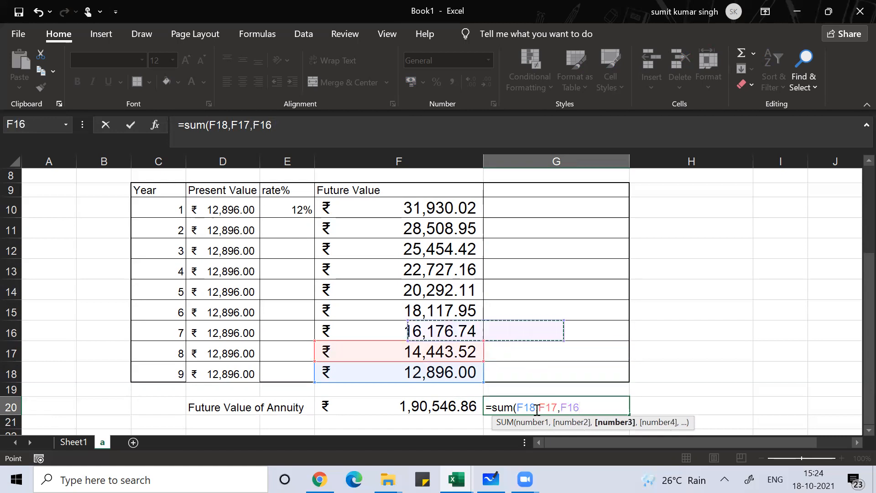
{"action": "type", "text": ","}
{"action": "key", "text": "Up"}
{"action": "key", "text": "Up"}
{"action": "key", "text": "Up"}
{"action": "key", "text": "Up"}
{"action": "key", "text": "Up"}
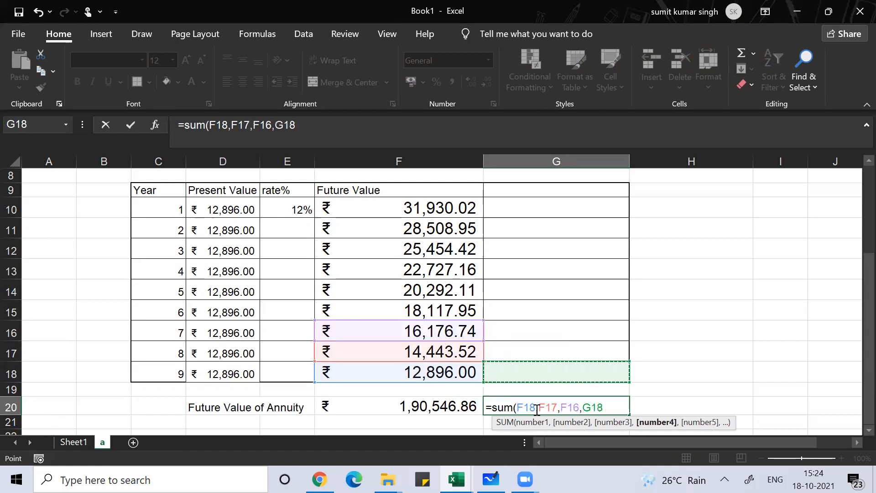
{"action": "key", "text": "Left"}
{"action": "type", "text": ","}
{"action": "key", "text": "Up"}
{"action": "key", "text": "Up"}
{"action": "key", "text": "Up"}
{"action": "key", "text": "Up"}
{"action": "key", "text": "Up"}
{"action": "key", "text": "Up"}
{"action": "key", "text": "Left"}
{"action": "type", "text": ","}
{"action": "key", "text": "Up"}
{"action": "key", "text": "Up"}
{"action": "key", "text": "Up"}
{"action": "key", "text": "Up"}
{"action": "key", "text": "Up"}
{"action": "key", "text": "Up"}
{"action": "key", "text": "Up"}
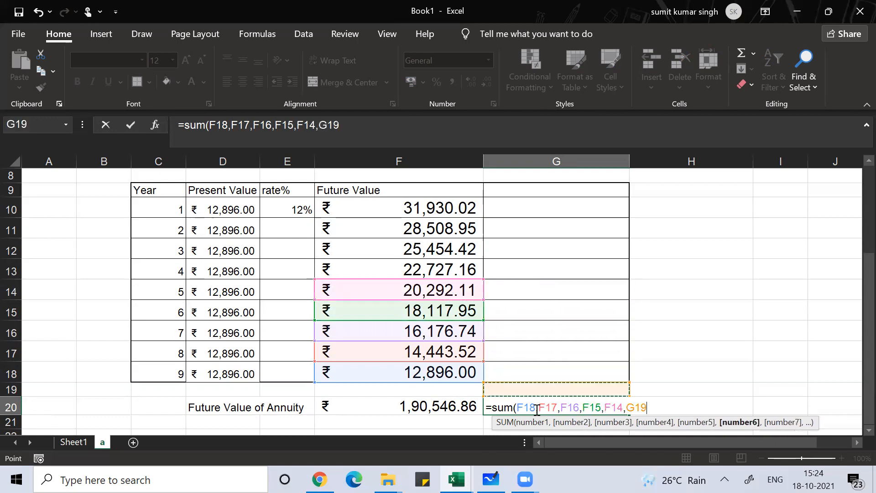
{"action": "key", "text": "Up"}
{"action": "key", "text": "Down"}
{"action": "key", "text": "Left"}
{"action": "type", "text": ","}
{"action": "key", "text": "Up"}
{"action": "key", "text": "Up"}
{"action": "key", "text": "Up"}
{"action": "key", "text": "Up"}
{"action": "key", "text": "Up"}
{"action": "key", "text": "Up"}
{"action": "key", "text": "Up"}
{"action": "key", "text": "Up"}
{"action": "key", "text": "Left"}
{"action": "type", "text": ","}
{"action": "key", "text": "Up"}
{"action": "key", "text": "Up"}
{"action": "key", "text": "Up"}
{"action": "key", "text": "Up"}
{"action": "key", "text": "Up"}
{"action": "key", "text": "Up"}
{"action": "key", "text": "Up"}
{"action": "key", "text": "Up"}
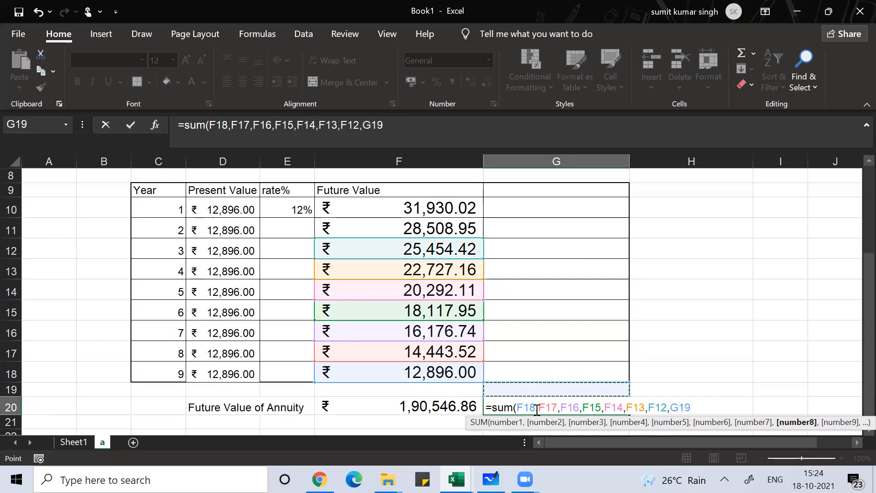
{"action": "key", "text": "Up"}
{"action": "key", "text": "Left"}
{"action": "type", "text": ","}
{"action": "key", "text": "Up"}
{"action": "key", "text": "Up"}
{"action": "key", "text": "Up"}
{"action": "key", "text": "Up"}
{"action": "key", "text": "Up"}
{"action": "key", "text": "Up"}
{"action": "key", "text": "Up"}
{"action": "key", "text": "Up"}
{"action": "key", "text": "Up"}
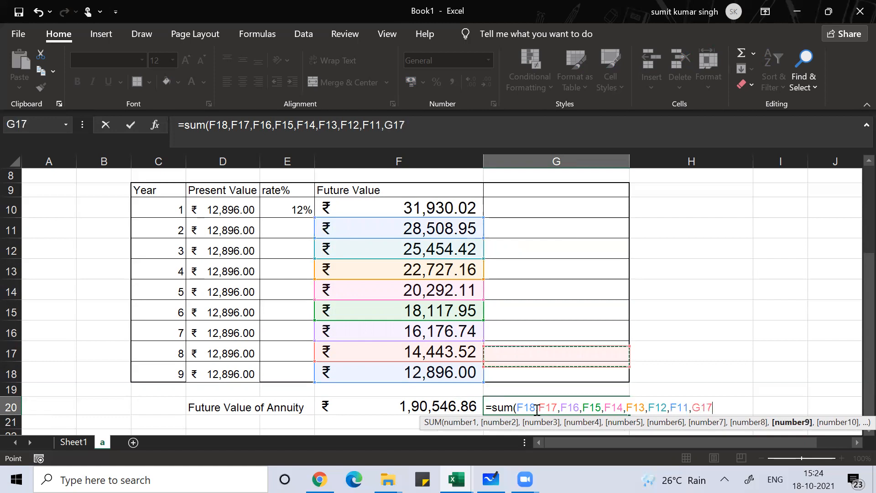
{"action": "key", "text": "Up"}
{"action": "key", "text": "Left"}
{"action": "type", "text": ")"}
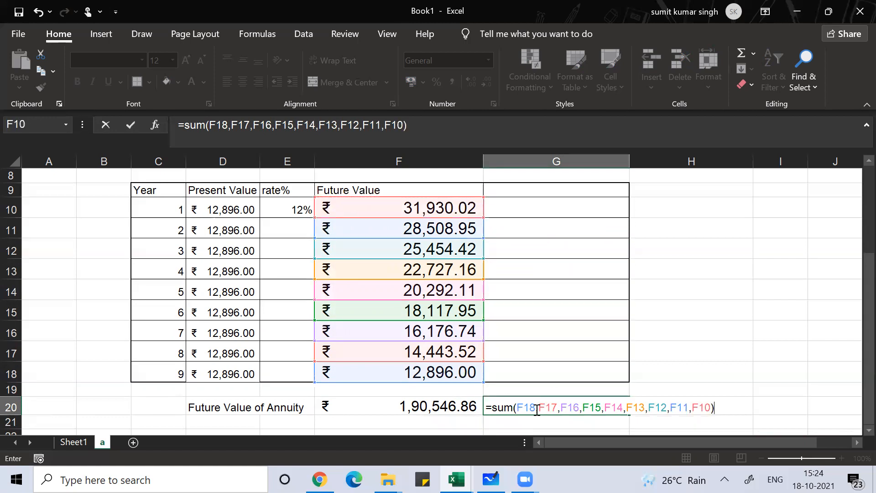
{"action": "key", "text": "Return"}
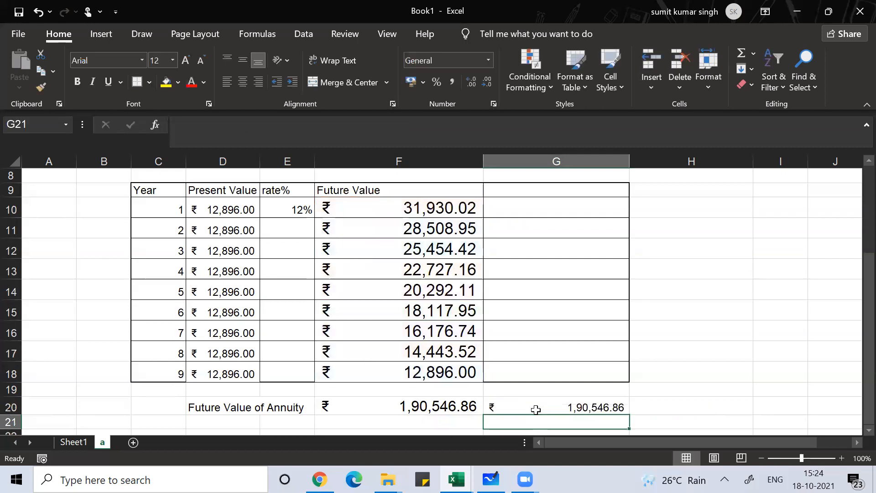
Total the yearly future values in H20 with =SUM(F10:F18), and compare it with the neighbouring sums in F20 and G20
{"action": "left_click", "coordinate": [535, 410]}
{"action": "key", "text": "Right"}
{"action": "type", "text": "=s"}
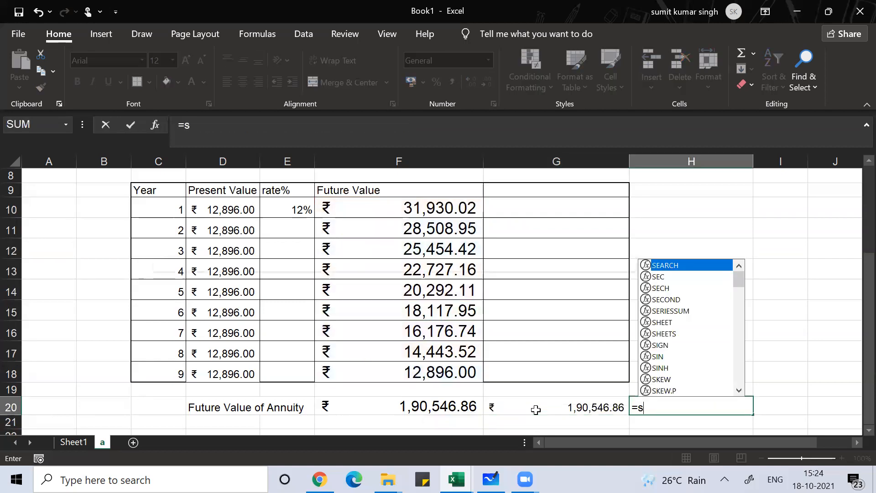
{"action": "type", "text": "um("}
{"action": "key", "text": "Left"}
{"action": "key", "text": "Left"}
{"action": "key", "text": "Up"}
{"action": "key", "text": "Up"}
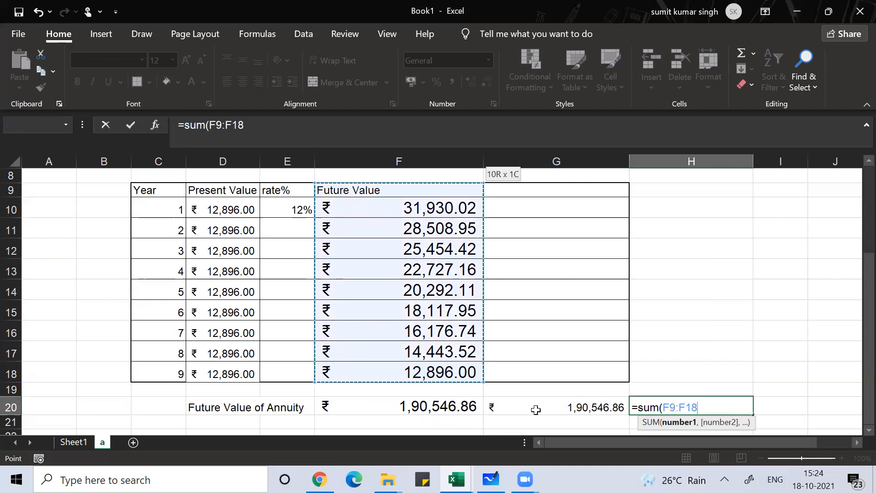
{"action": "key", "text": "shift+Down"}
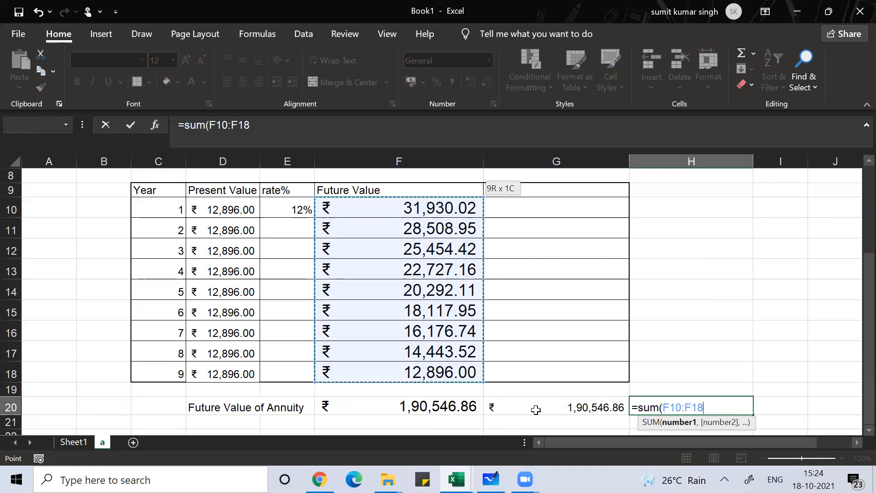
{"action": "type", "text": ")"}
{"action": "key", "text": "Return"}
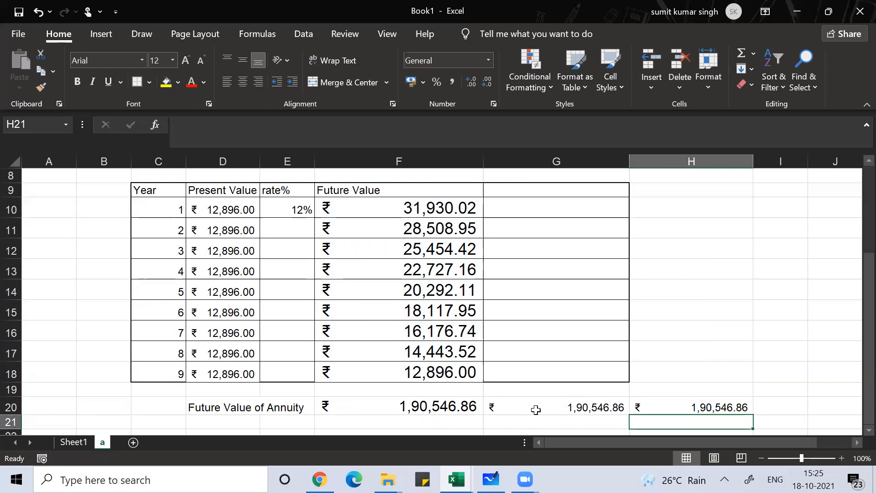
{"action": "key", "text": "Up"}
{"action": "key", "text": "Left"}
{"action": "key", "text": "Left"}
{"action": "key", "text": "Left"}
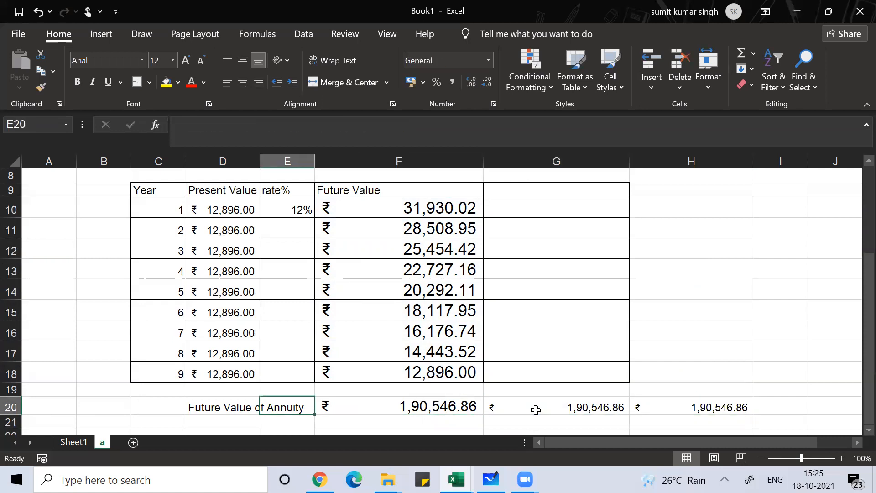
{"action": "key", "text": "Right"}
{"action": "key", "text": "Right"}
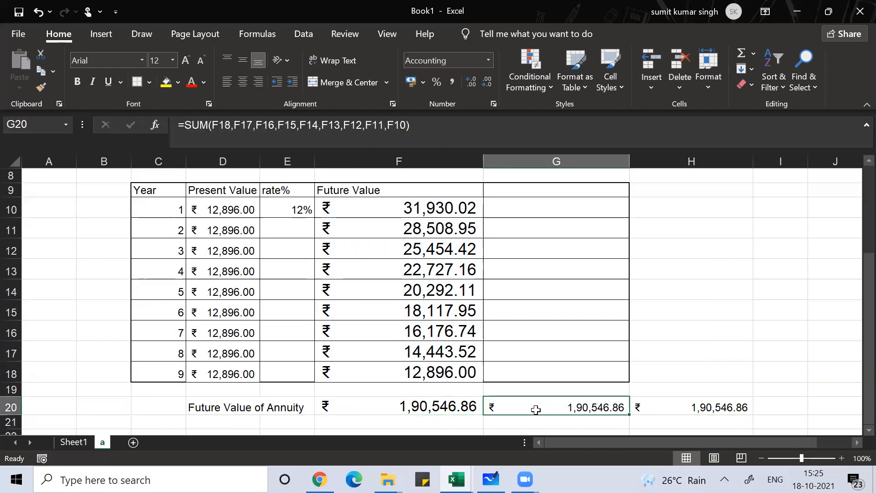
Switch to Microsoft Whiteboard and handwrite "FV of annuity =" below the note about the F4 key
{"action": "key", "text": "alt+Tab"}
{"action": "key", "text": "alt+Tab"}
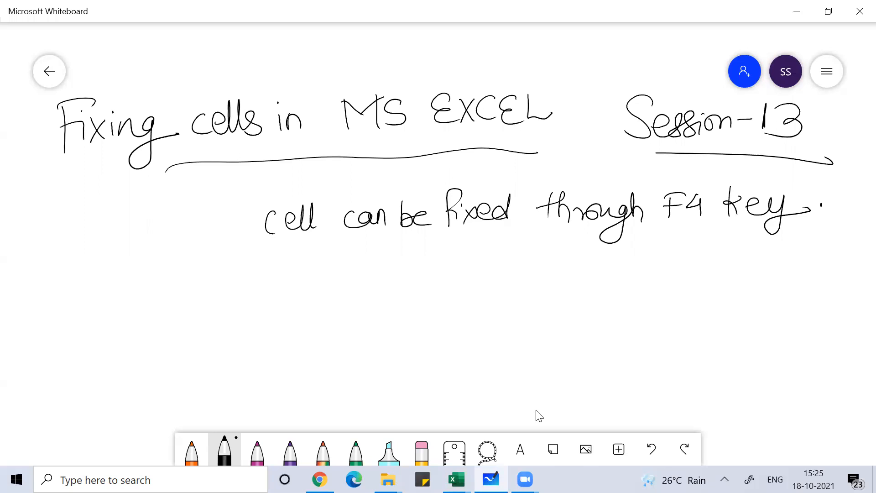
{"action": "mouse_move", "coordinate": [221, 279]}
{"action": "left_mouse_down"}
{"action": "mouse_move", "coordinate": [220, 317]}
{"action": "mouse_move", "coordinate": [236, 285]}
{"action": "left_mouse_up"}
{"action": "left_click_drag", "start_coordinate": [219, 300], "coordinate": [256, 286]}
{"action": "left_click_drag", "start_coordinate": [288, 289], "coordinate": [279, 299]}
{"action": "left_click_drag", "start_coordinate": [300, 296], "coordinate": [300, 306]}
{"action": "left_click_drag", "start_coordinate": [310, 262], "coordinate": [301, 296]}
{"action": "mouse_move", "coordinate": [286, 293]}
{"action": "left_mouse_down"}
{"action": "mouse_move", "coordinate": [307, 287]}
{"action": "mouse_move", "coordinate": [350, 303]}
{"action": "mouse_move", "coordinate": [389, 303]}
{"action": "mouse_move", "coordinate": [411, 288]}
{"action": "mouse_move", "coordinate": [417, 300]}
{"action": "left_mouse_up"}
{"action": "mouse_move", "coordinate": [409, 284]}
{"action": "left_mouse_down"}
{"action": "mouse_move", "coordinate": [424, 282]}
{"action": "mouse_move", "coordinate": [424, 329]}
{"action": "left_mouse_up"}
{"action": "left_click", "coordinate": [447, 290]}
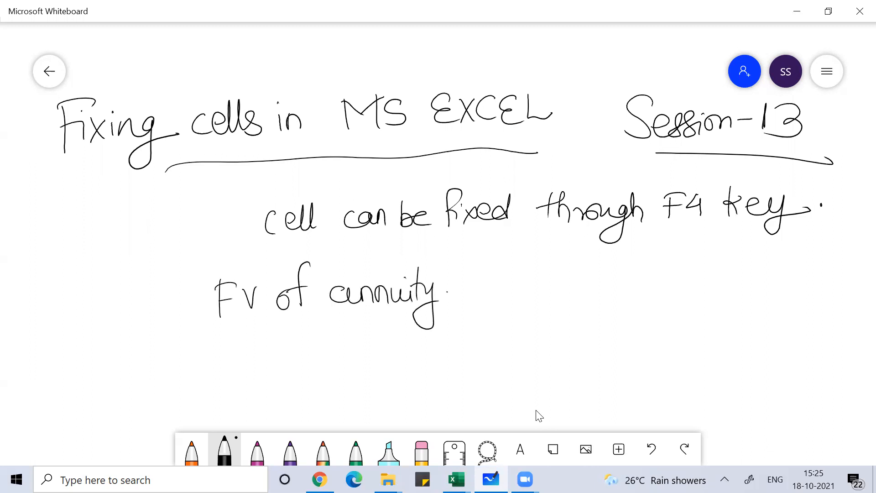
{"action": "left_click_drag", "start_coordinate": [502, 320], "coordinate": [459, 289]}
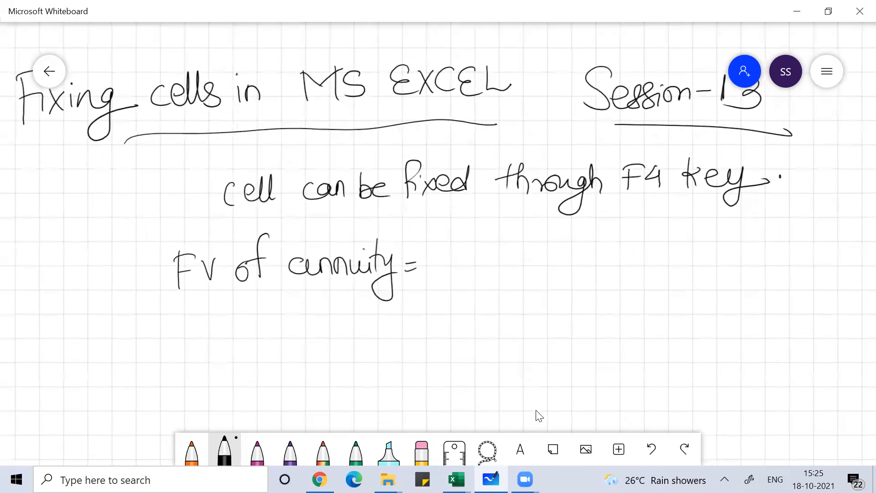
Handwrite the annuity formula after the equals sign: a over r%, times [(1+r%)^t − 1]
{"action": "left_click_drag", "start_coordinate": [462, 254], "coordinate": [495, 281]}
{"action": "mouse_move", "coordinate": [460, 314]}
{"action": "left_mouse_down"}
{"action": "mouse_move", "coordinate": [475, 299]}
{"action": "mouse_move", "coordinate": [481, 319]}
{"action": "left_mouse_up"}
{"action": "left_click", "coordinate": [476, 301]}
{"action": "mouse_move", "coordinate": [529, 232]}
{"action": "left_mouse_down"}
{"action": "mouse_move", "coordinate": [506, 234]}
{"action": "mouse_move", "coordinate": [544, 327]}
{"action": "left_mouse_up"}
{"action": "mouse_move", "coordinate": [556, 239]}
{"action": "left_mouse_down"}
{"action": "mouse_move", "coordinate": [551, 282]}
{"action": "mouse_move", "coordinate": [569, 266]}
{"action": "left_mouse_up"}
{"action": "mouse_move", "coordinate": [575, 254]}
{"action": "left_mouse_down"}
{"action": "mouse_move", "coordinate": [594, 253]}
{"action": "mouse_move", "coordinate": [584, 262]}
{"action": "left_mouse_up"}
{"action": "mouse_move", "coordinate": [603, 262]}
{"action": "left_mouse_down"}
{"action": "mouse_move", "coordinate": [611, 249]}
{"action": "mouse_move", "coordinate": [623, 250]}
{"action": "left_mouse_up"}
{"action": "left_click_drag", "start_coordinate": [638, 241], "coordinate": [624, 273]}
{"action": "left_click_drag", "start_coordinate": [653, 233], "coordinate": [636, 285]}
{"action": "left_click_drag", "start_coordinate": [671, 212], "coordinate": [682, 239]}
{"action": "left_click_drag", "start_coordinate": [657, 223], "coordinate": [682, 223]}
{"action": "mouse_move", "coordinate": [692, 256]}
{"action": "left_mouse_down"}
{"action": "mouse_move", "coordinate": [721, 255]}
{"action": "mouse_move", "coordinate": [723, 268]}
{"action": "left_mouse_up"}
{"action": "mouse_move", "coordinate": [716, 220]}
{"action": "left_mouse_down"}
{"action": "mouse_move", "coordinate": [740, 234]}
{"action": "mouse_move", "coordinate": [698, 313]}
{"action": "left_mouse_up"}
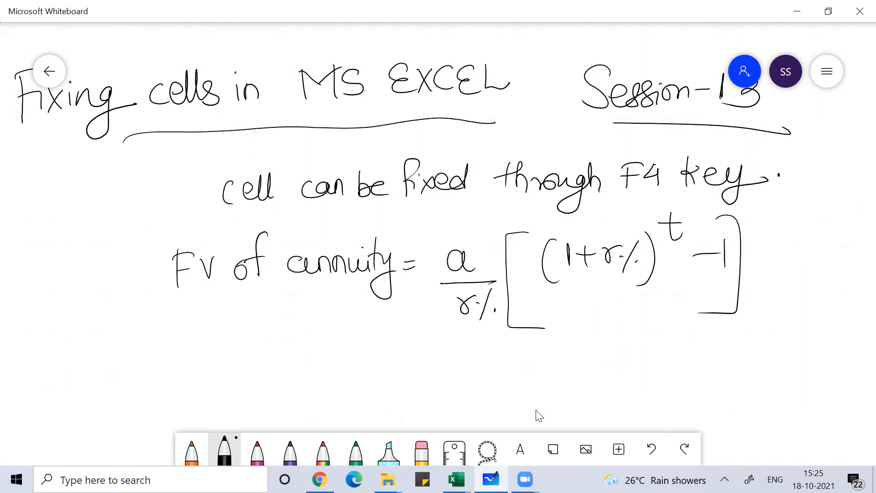
Return to the Excel workbook and handwrite the formula FV = a/r% [(1+r%)^t − 1] over the empty cells around H9:K12
{"action": "key", "text": "alt+Tab"}
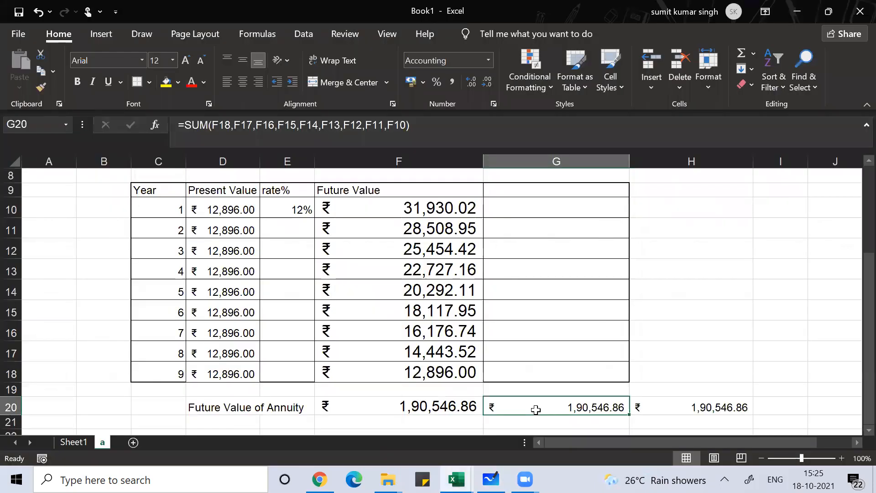
{"action": "scroll", "coordinate": [536, 409], "scroll_direction": "right", "scroll_amount": 1}
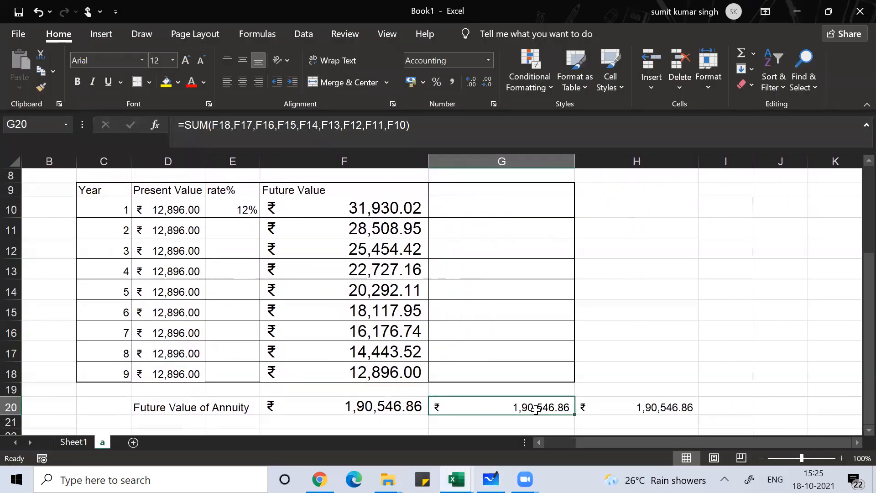
{"action": "left_click_drag", "start_coordinate": [596, 192], "coordinate": [597, 211]}
{"action": "left_click_drag", "start_coordinate": [595, 193], "coordinate": [600, 201]}
{"action": "left_click_drag", "start_coordinate": [606, 196], "coordinate": [624, 200]}
{"action": "mouse_move", "coordinate": [621, 203]}
{"action": "left_mouse_down"}
{"action": "mouse_move", "coordinate": [682, 209]}
{"action": "mouse_move", "coordinate": [665, 223]}
{"action": "mouse_move", "coordinate": [666, 238]}
{"action": "left_mouse_up"}
{"action": "left_click", "coordinate": [674, 232]}
{"action": "mouse_move", "coordinate": [706, 186]}
{"action": "left_mouse_down"}
{"action": "mouse_move", "coordinate": [707, 232]}
{"action": "mouse_move", "coordinate": [710, 210]}
{"action": "mouse_move", "coordinate": [729, 203]}
{"action": "left_mouse_up"}
{"action": "mouse_move", "coordinate": [722, 193]}
{"action": "left_mouse_down"}
{"action": "mouse_move", "coordinate": [722, 213]}
{"action": "mouse_move", "coordinate": [746, 195]}
{"action": "mouse_move", "coordinate": [758, 215]}
{"action": "left_mouse_up"}
{"action": "left_click_drag", "start_coordinate": [771, 175], "coordinate": [772, 192]}
{"action": "left_click_drag", "start_coordinate": [767, 182], "coordinate": [810, 201]}
{"action": "mouse_move", "coordinate": [812, 175]}
{"action": "left_mouse_down"}
{"action": "mouse_move", "coordinate": [827, 226]}
{"action": "mouse_move", "coordinate": [798, 236]}
{"action": "left_mouse_up"}
{"action": "mouse_move", "coordinate": [701, 175]}
{"action": "left_mouse_down"}
{"action": "mouse_move", "coordinate": [684, 246]}
{"action": "mouse_move", "coordinate": [699, 249]}
{"action": "left_mouse_up"}
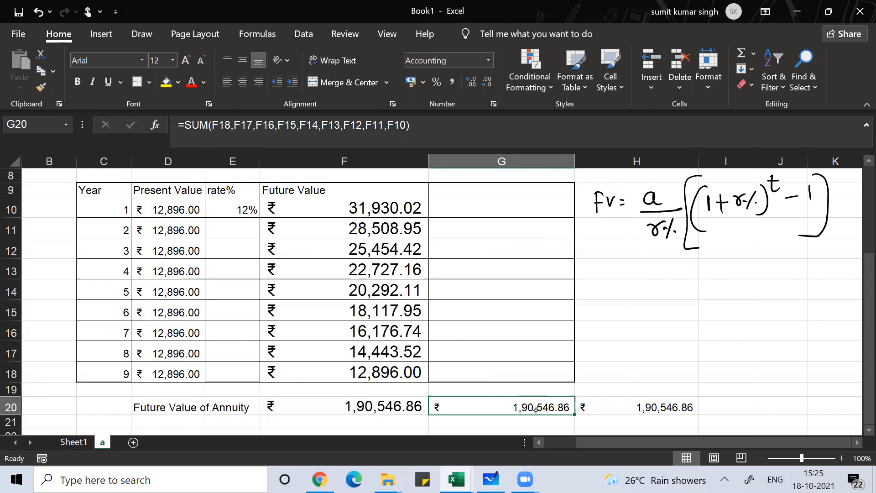
Handwrite the underlined heading "Sinking Fund" above the inked annuity formula
{"action": "scroll", "coordinate": [536, 409], "scroll_direction": "up", "scroll_amount": 1}
{"action": "mouse_move", "coordinate": [631, 201]}
{"action": "left_mouse_down"}
{"action": "mouse_move", "coordinate": [628, 215]}
{"action": "mouse_move", "coordinate": [650, 214]}
{"action": "left_mouse_up"}
{"action": "mouse_move", "coordinate": [657, 193]}
{"action": "left_mouse_down"}
{"action": "mouse_move", "coordinate": [657, 213]}
{"action": "mouse_move", "coordinate": [670, 212]}
{"action": "mouse_move", "coordinate": [660, 211]}
{"action": "left_mouse_up"}
{"action": "mouse_move", "coordinate": [672, 208]}
{"action": "left_mouse_down"}
{"action": "mouse_move", "coordinate": [691, 199]}
{"action": "mouse_move", "coordinate": [676, 218]}
{"action": "left_mouse_up"}
{"action": "mouse_move", "coordinate": [732, 183]}
{"action": "left_mouse_down"}
{"action": "mouse_move", "coordinate": [726, 206]}
{"action": "mouse_move", "coordinate": [734, 196]}
{"action": "left_mouse_up"}
{"action": "mouse_move", "coordinate": [732, 194]}
{"action": "left_mouse_down"}
{"action": "mouse_move", "coordinate": [743, 205]}
{"action": "mouse_move", "coordinate": [751, 193]}
{"action": "left_mouse_up"}
{"action": "mouse_move", "coordinate": [763, 184]}
{"action": "left_mouse_down"}
{"action": "mouse_move", "coordinate": [763, 202]}
{"action": "mouse_move", "coordinate": [768, 184]}
{"action": "left_mouse_up"}
{"action": "left_click_drag", "start_coordinate": [635, 219], "coordinate": [761, 209]}
{"action": "scroll", "coordinate": [536, 409], "scroll_direction": "down", "scroll_amount": 1}
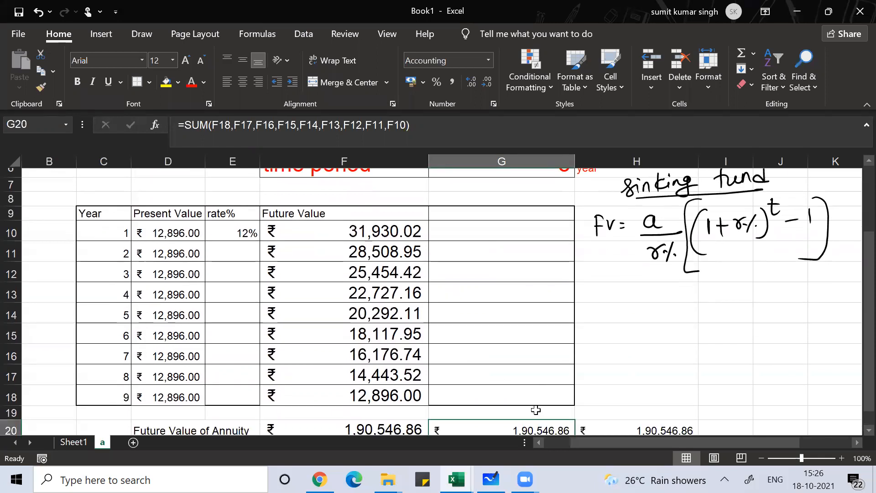
Enter the label "Future Value" in H13 below the inked formula and select I13 beside it
{"action": "left_click", "coordinate": [633, 290]}
{"action": "type", "text": "Furu"}
{"action": "key", "text": "BackSpace"}
{"action": "key", "text": "BackSpace"}
{"action": "type", "text": "ture Value"}
{"action": "key", "text": "Right"}
{"action": "key", "text": "Right"}
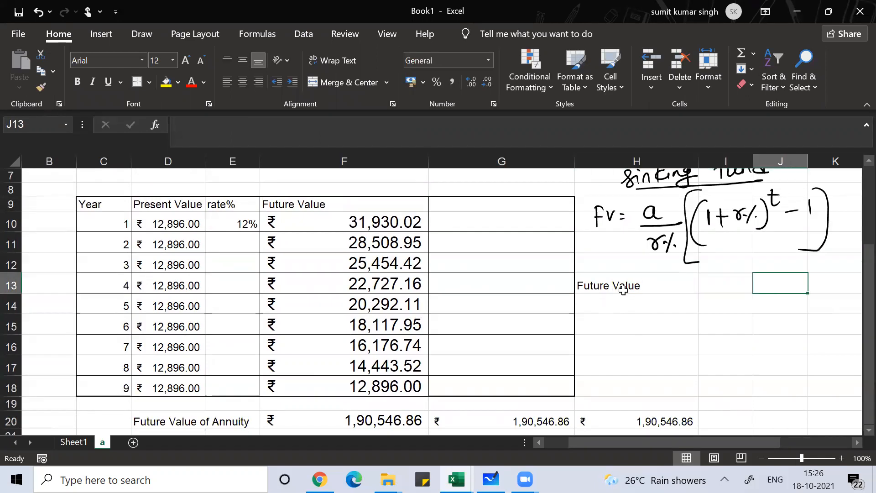
{"action": "key", "text": "Left"}
{"action": "type", "text": "="}
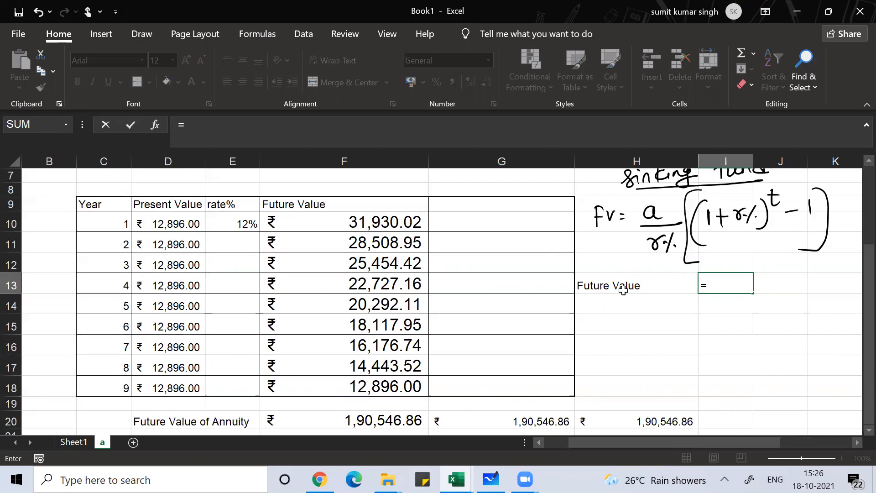
{"action": "type", "text": "("}
{"action": "left_click", "coordinate": [175, 227]}
{"action": "type", "text": "/"}
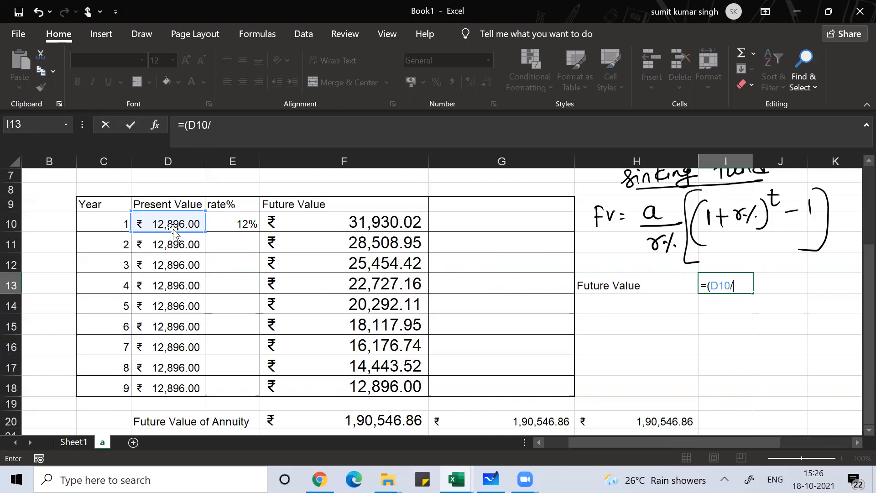
{"action": "key", "text": "BackSpace"}
{"action": "key", "text": "BackSpace"}
{"action": "key", "text": "BackSpace"}
{"action": "key", "text": "BackSpace"}
{"action": "key", "text": "BackSpace"}
{"action": "key", "text": "BackSpace"}
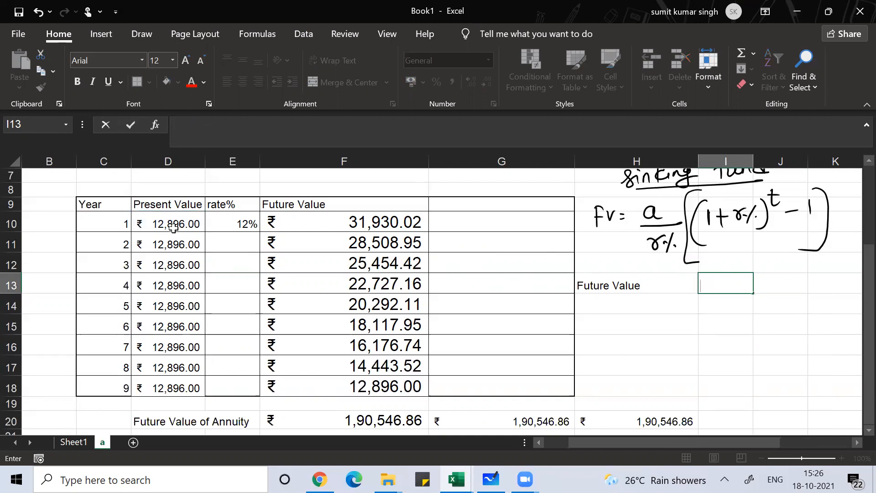
{"action": "key", "text": "Escape"}
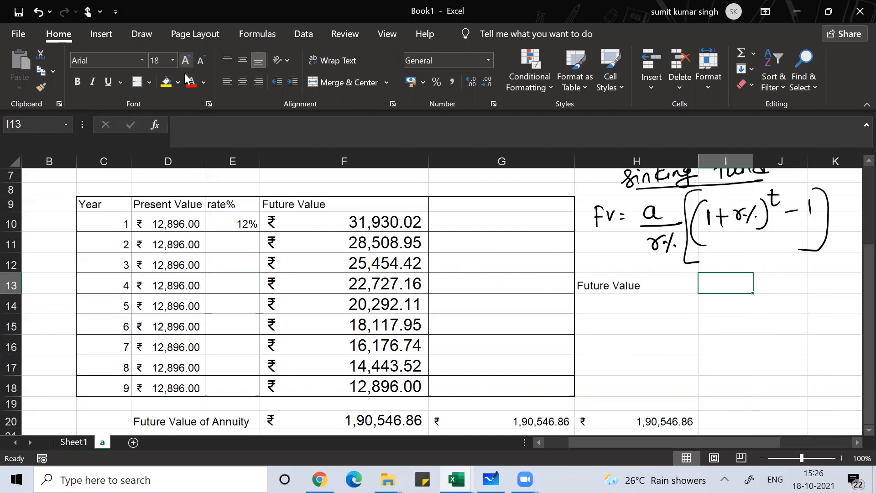
Enlarge the font of I13 to size 26 and widen column I to fit the formula
{"action": "left_click", "coordinate": [185, 64]}
{"action": "left_click", "coordinate": [184, 64]}
{"action": "left_click", "coordinate": [185, 64]}
{"action": "left_click", "coordinate": [185, 63]}
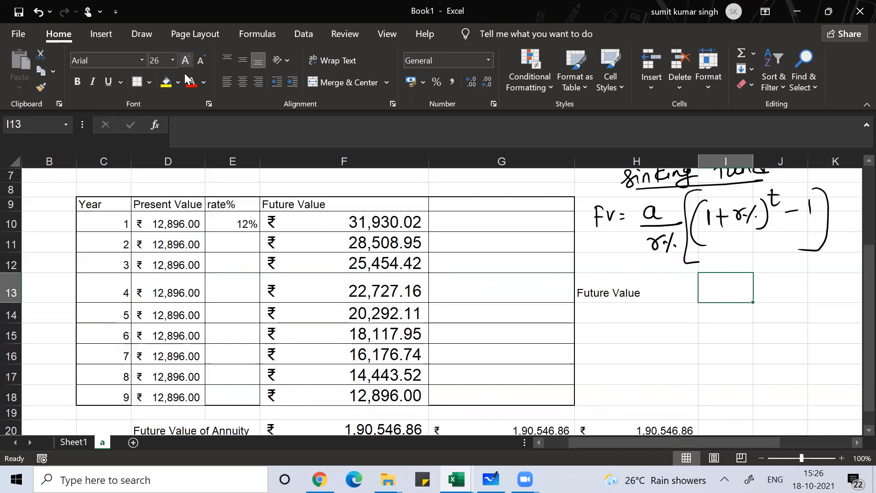
{"action": "left_click_drag", "start_coordinate": [763, 160], "coordinate": [794, 167]}
Begin the future value formula in I13 with the first year's present value divided by the rate, =(D10/E10)
{"action": "type", "text": "=("}
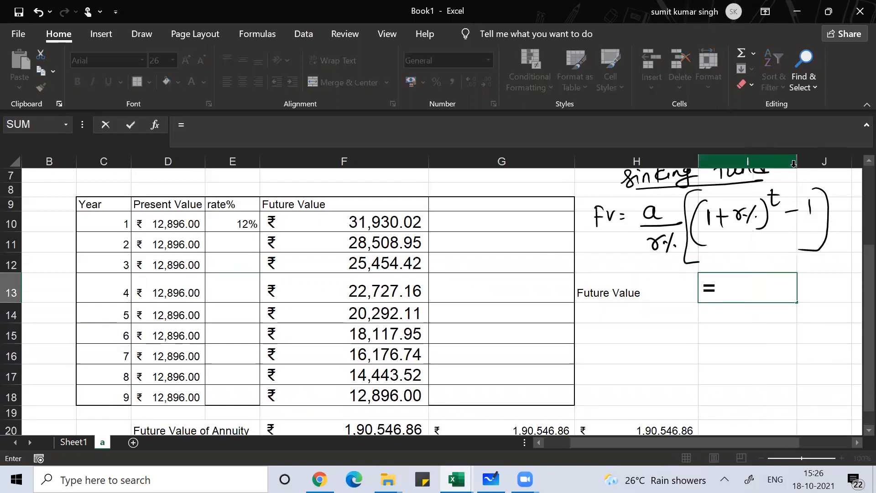
{"action": "left_click", "coordinate": [168, 219]}
{"action": "type", "text": "/"}
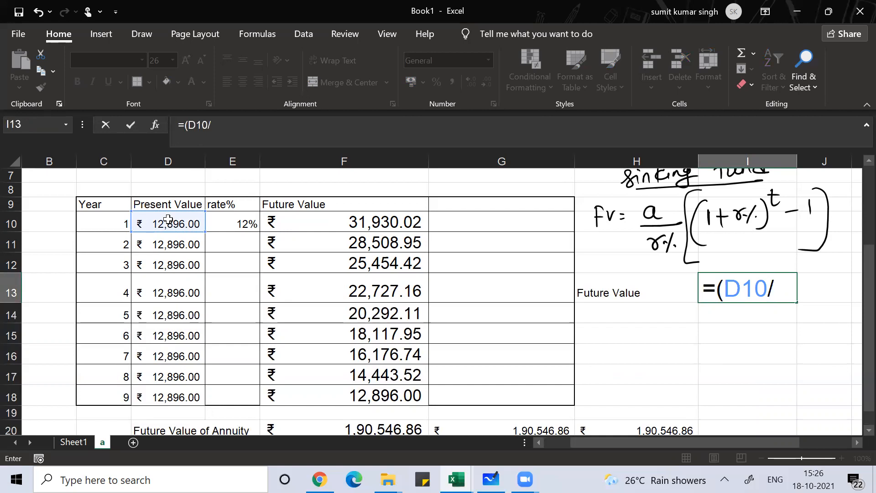
{"action": "left_click", "coordinate": [230, 222]}
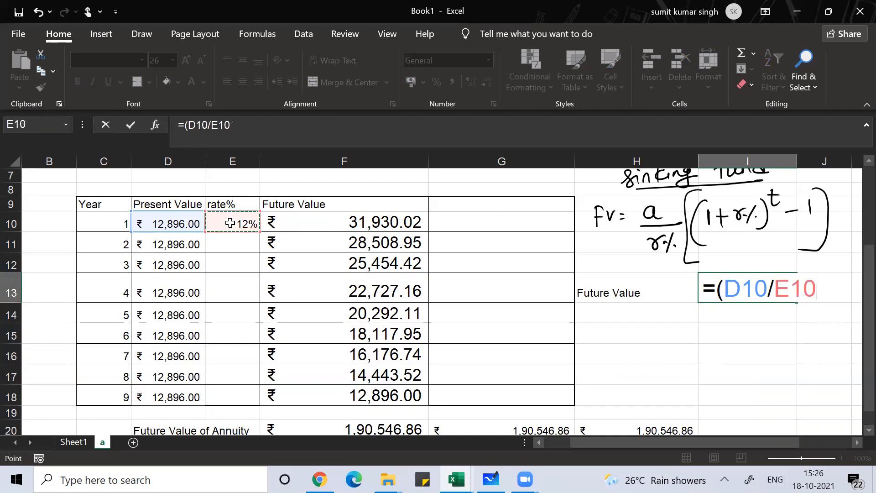
{"action": "type", "text": ")"}
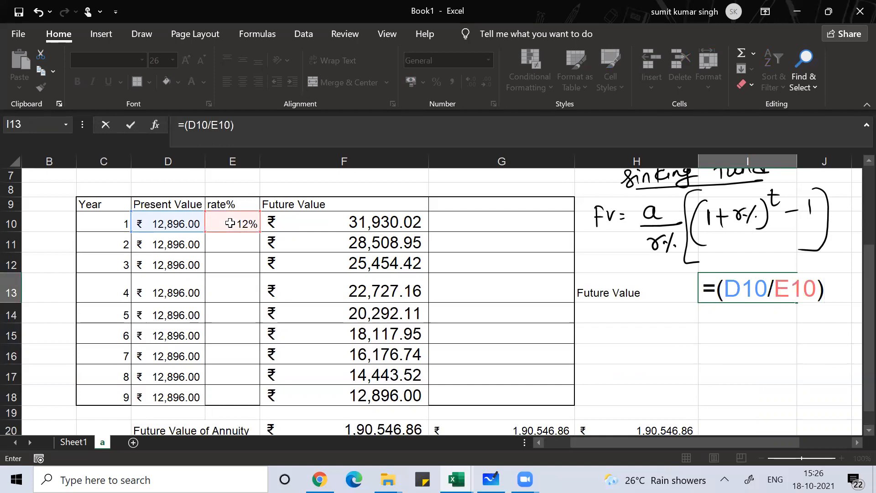
{"action": "type", "text": "*((1+"}
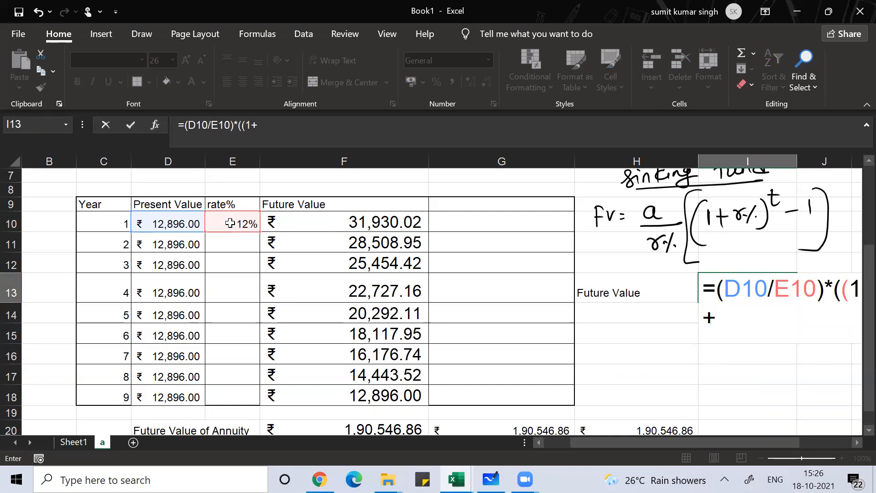
Multiply the I13 formula by the compounding factor, adding *((1+E10)^C18 with the last year number as exponent
{"action": "left_click", "coordinate": [227, 223]}
{"action": "type", "text": ")^"}
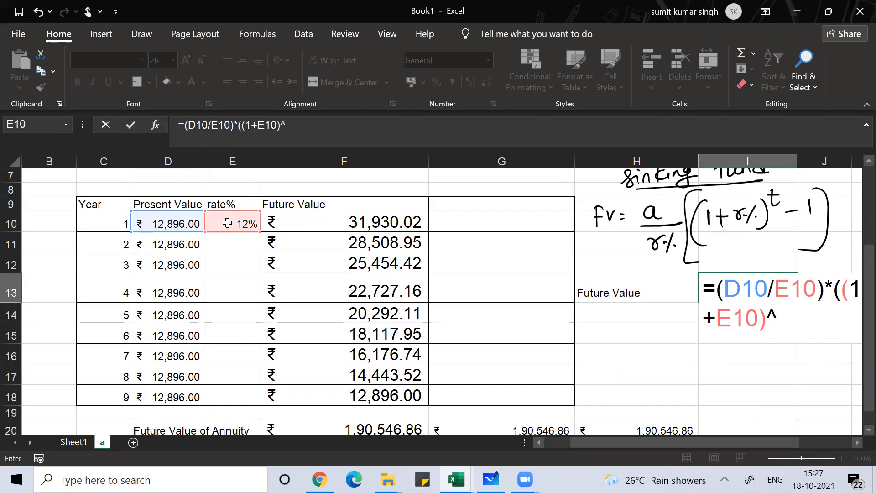
{"action": "left_click", "coordinate": [106, 392]}
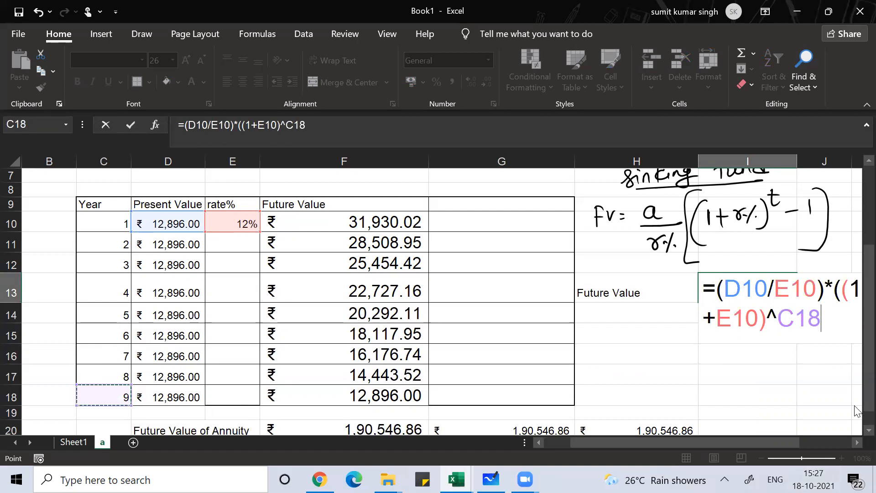
Complete the I13 formula as =(D10/E10)*(((1+E10)^C18)-1) and widen column I to fit the result
{"action": "left_click", "coordinate": [855, 442]}
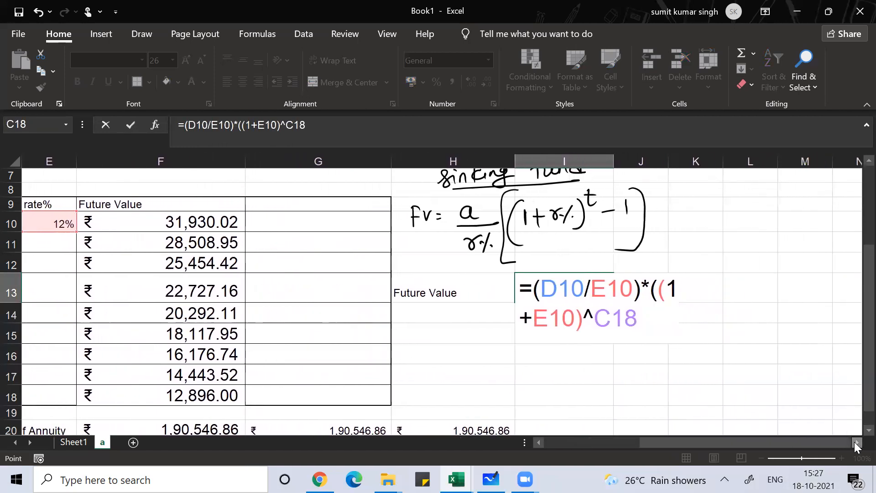
{"action": "type", "text": ")"}
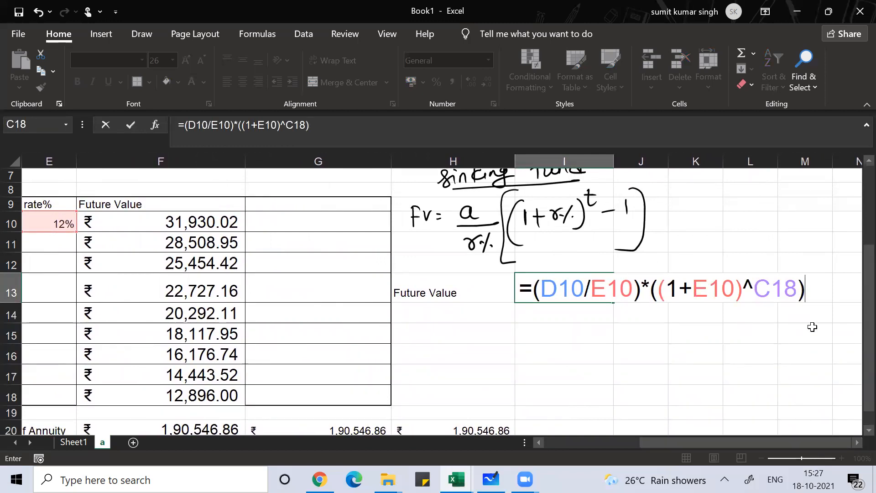
{"action": "left_click", "coordinate": [650, 287]}
{"action": "type", "text": "("}
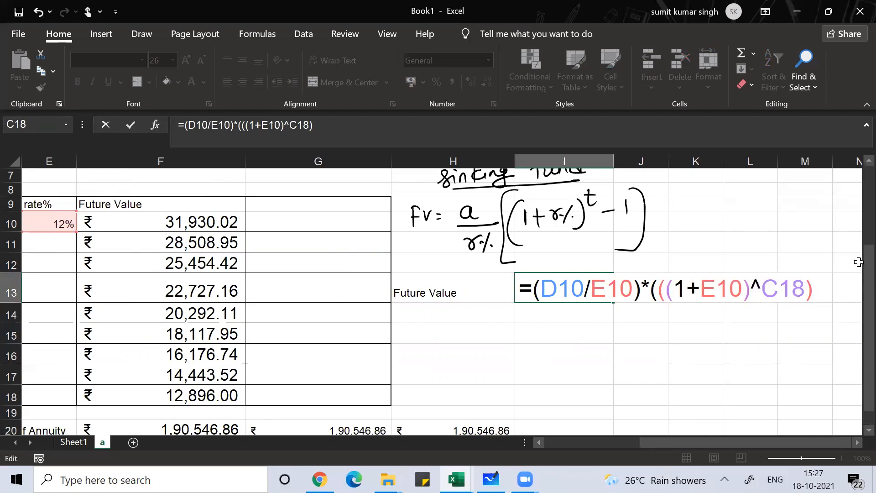
{"action": "type", "text": "-1)"}
{"action": "key", "text": "Return"}
{"action": "key", "text": "Up"}
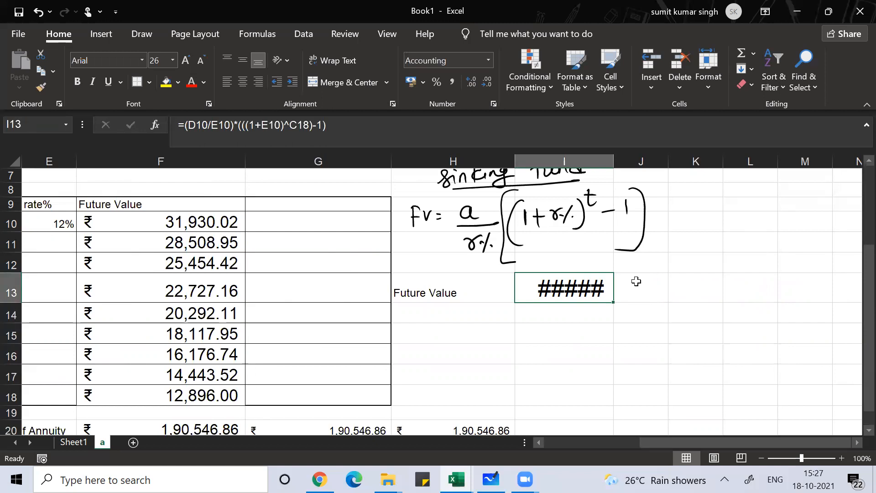
{"action": "left_click_drag", "start_coordinate": [612, 163], "coordinate": [724, 163]}
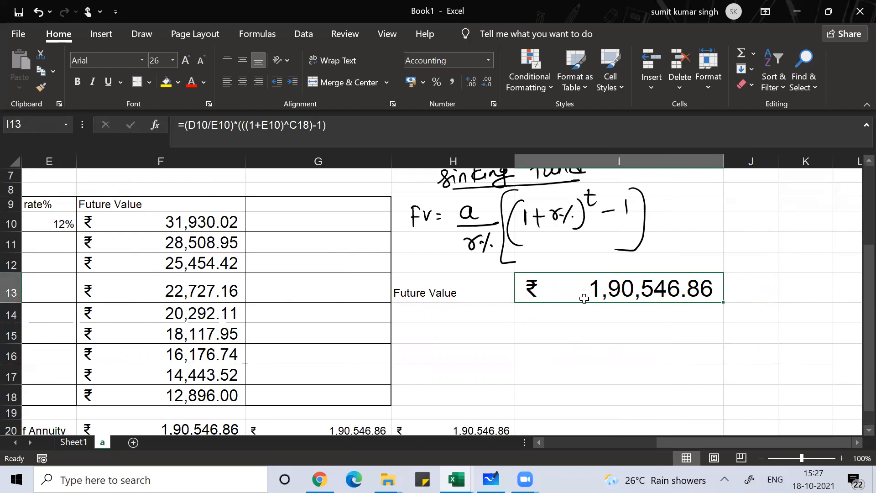
Open the I13 formula to review it against the handwritten sinking fund formula, and close it again
{"action": "double_click", "coordinate": [584, 298]}
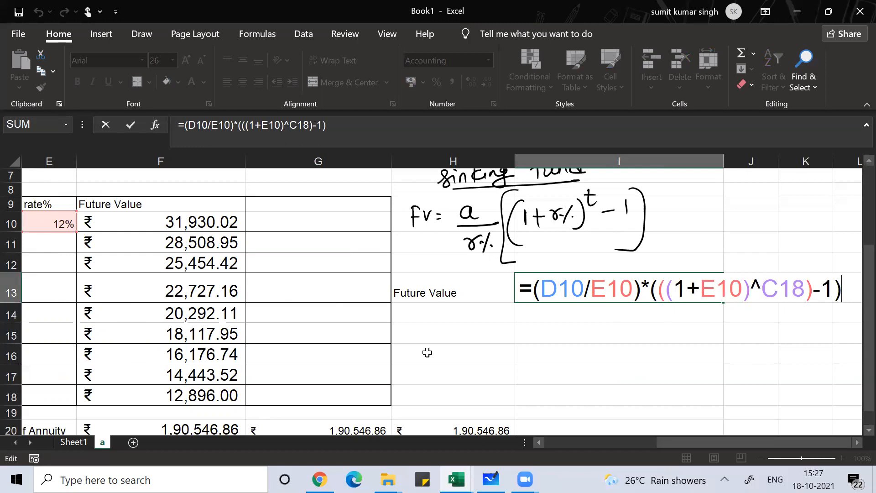
{"action": "scroll", "coordinate": [427, 352], "scroll_direction": "up", "scroll_amount": 1}
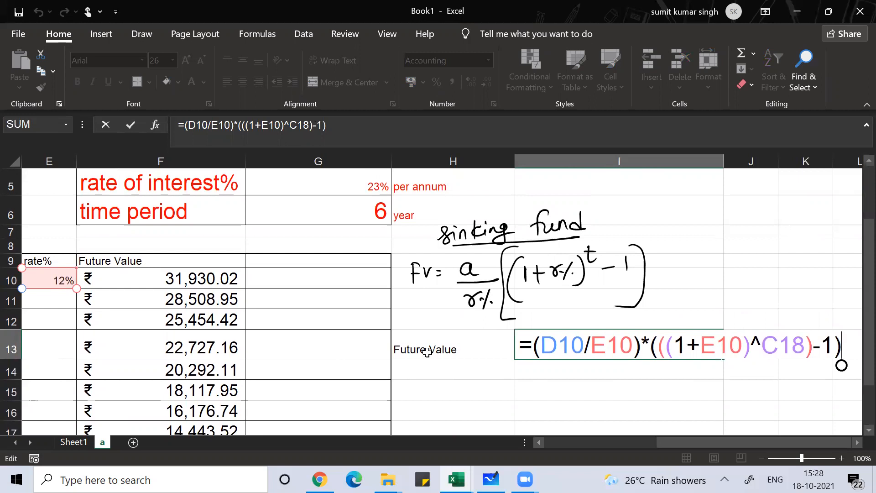
{"action": "key", "text": "Return"}
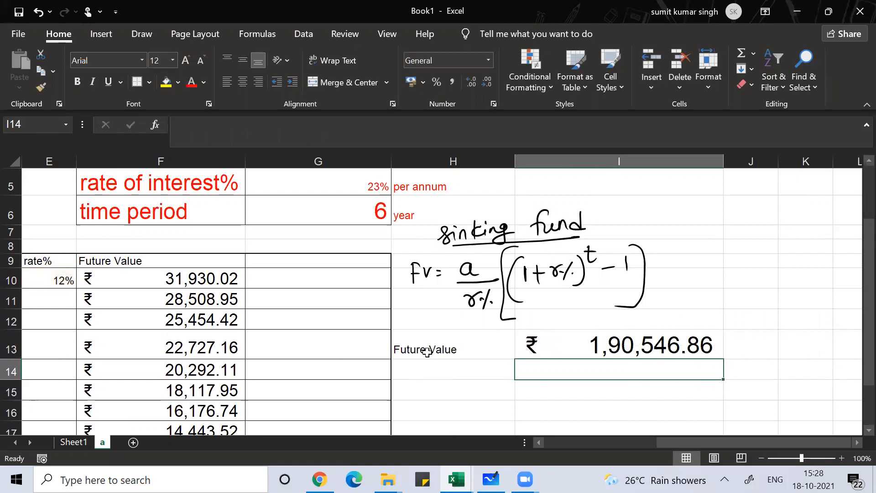
{"action": "left_click", "coordinate": [647, 43]}
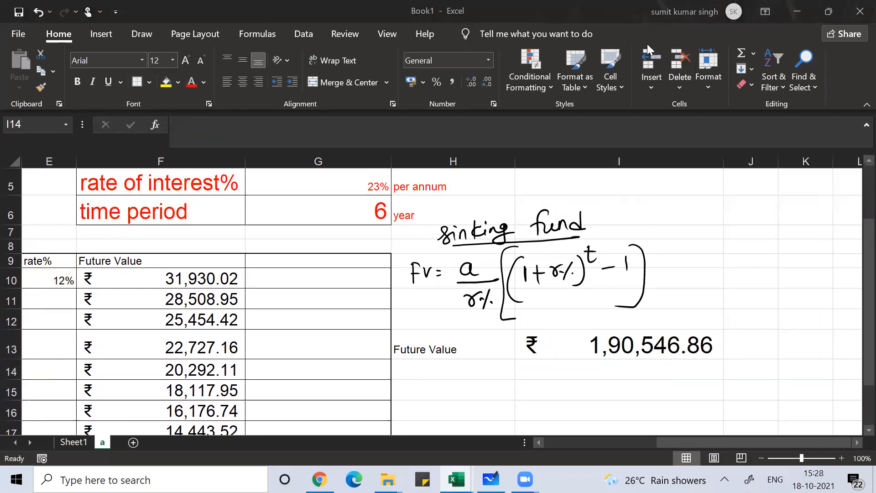